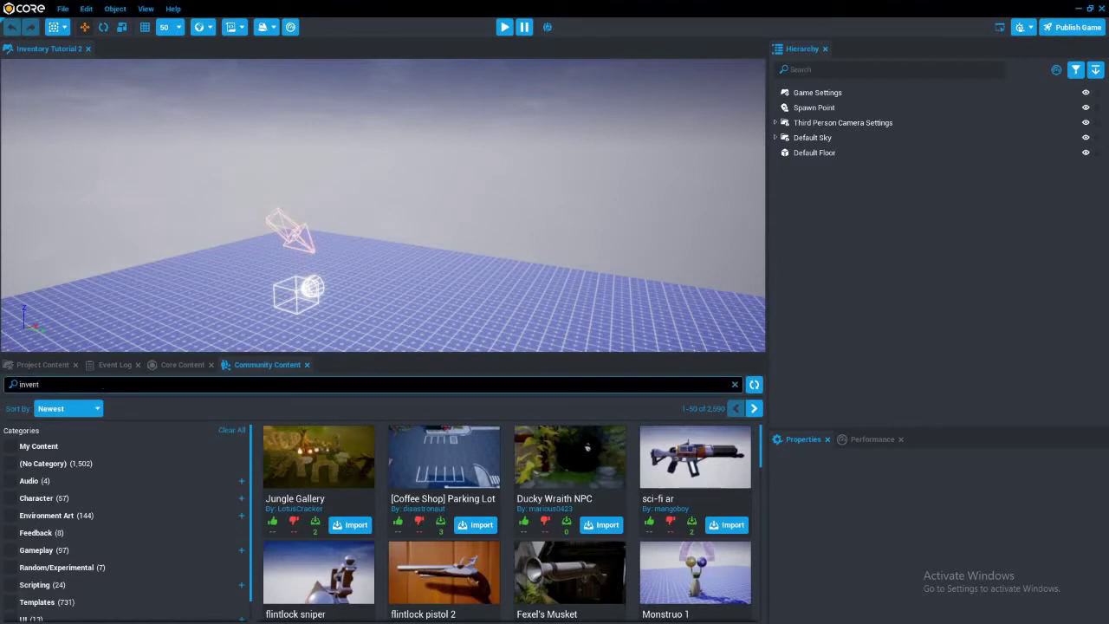
Search the community content for "inventory" and import the Inventory System template.
key(Return)
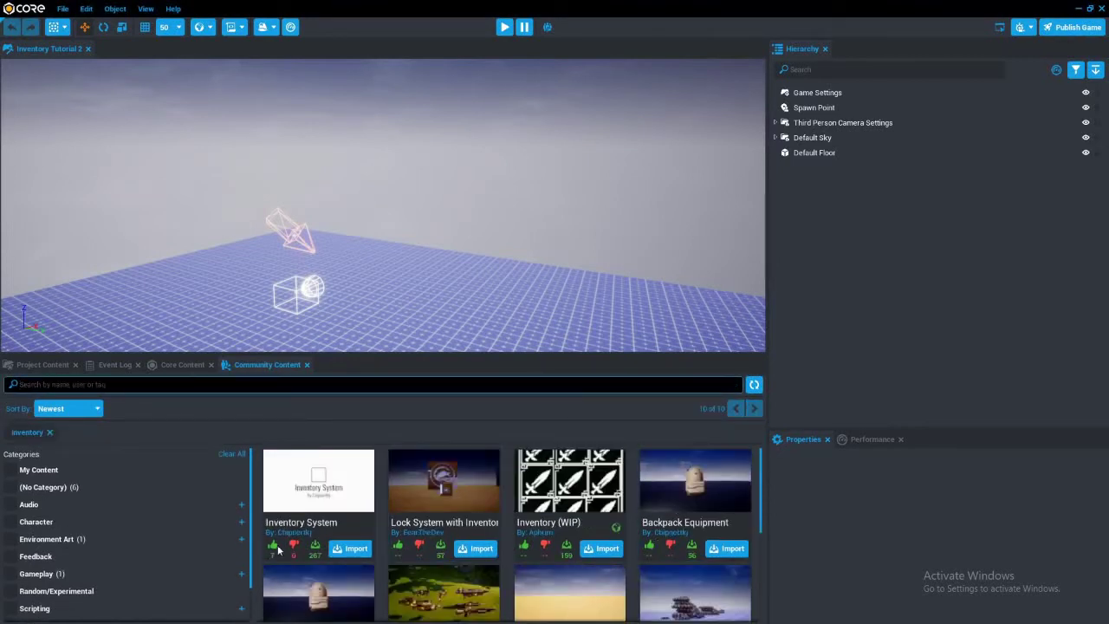
click(364, 549)
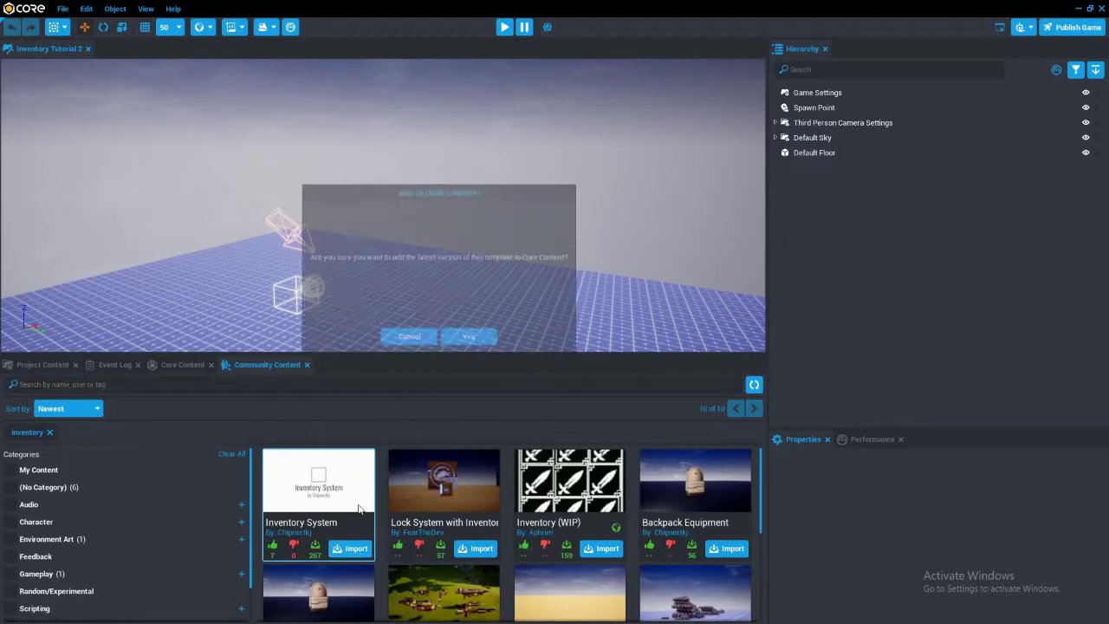
click(471, 338)
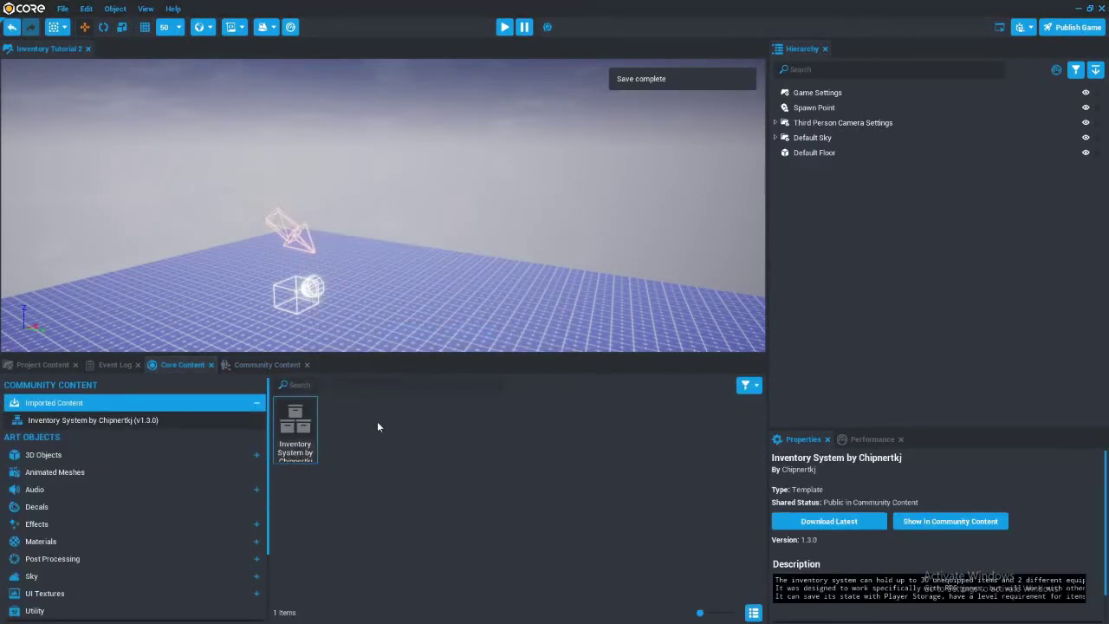
Add the imported Inventory System and Pickup Object Template to the project hierarchy.
double_click(289, 458)
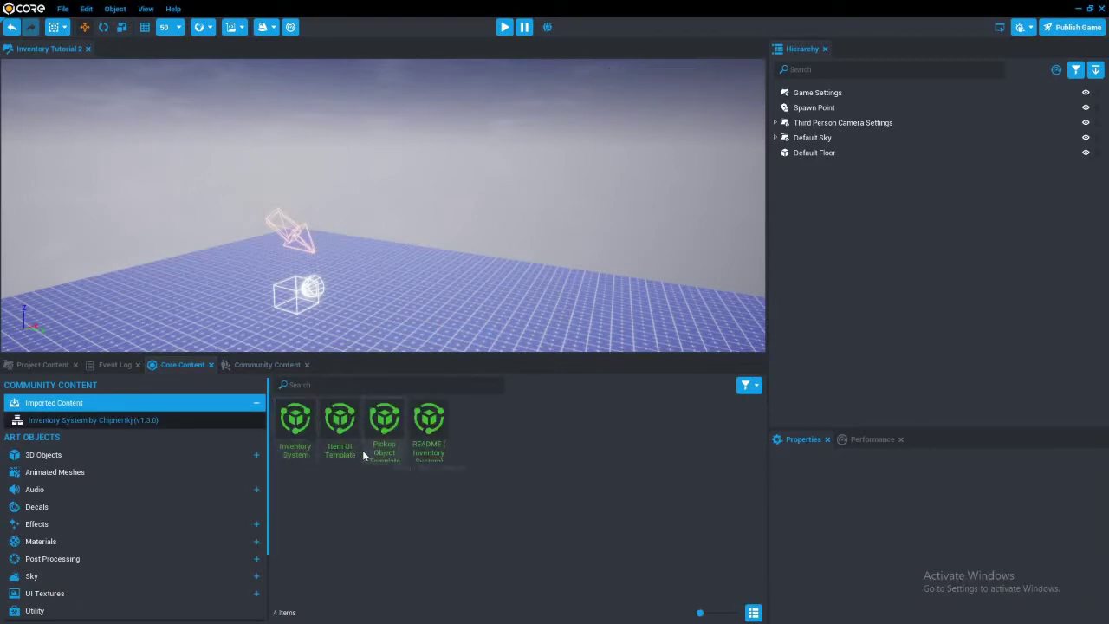
drag(289, 451, 880, 259)
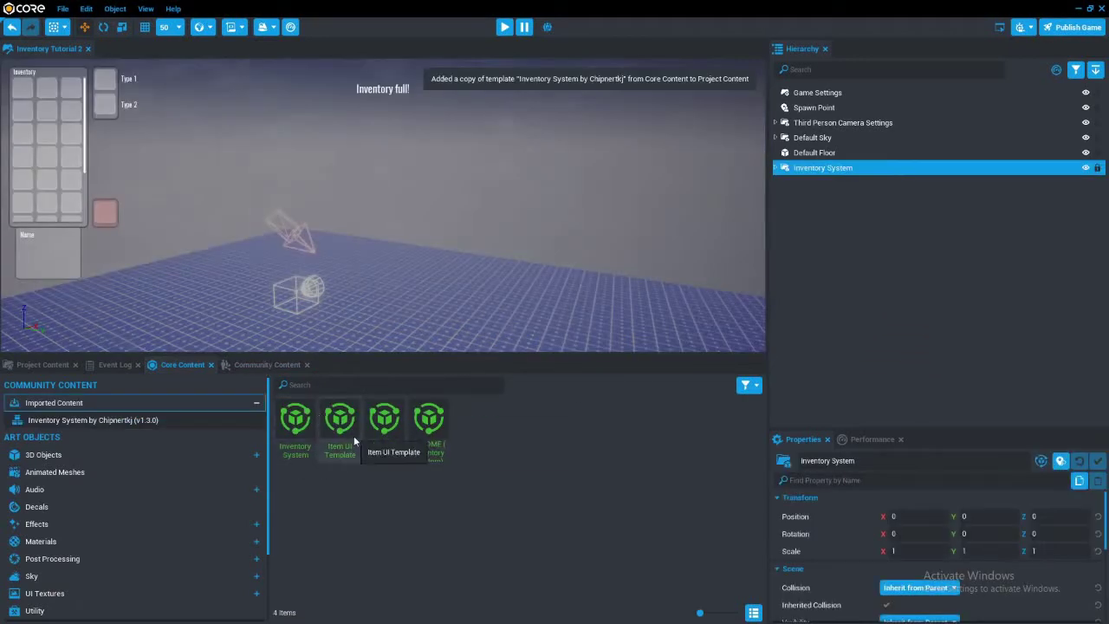
drag(349, 438, 917, 275)
key(f)
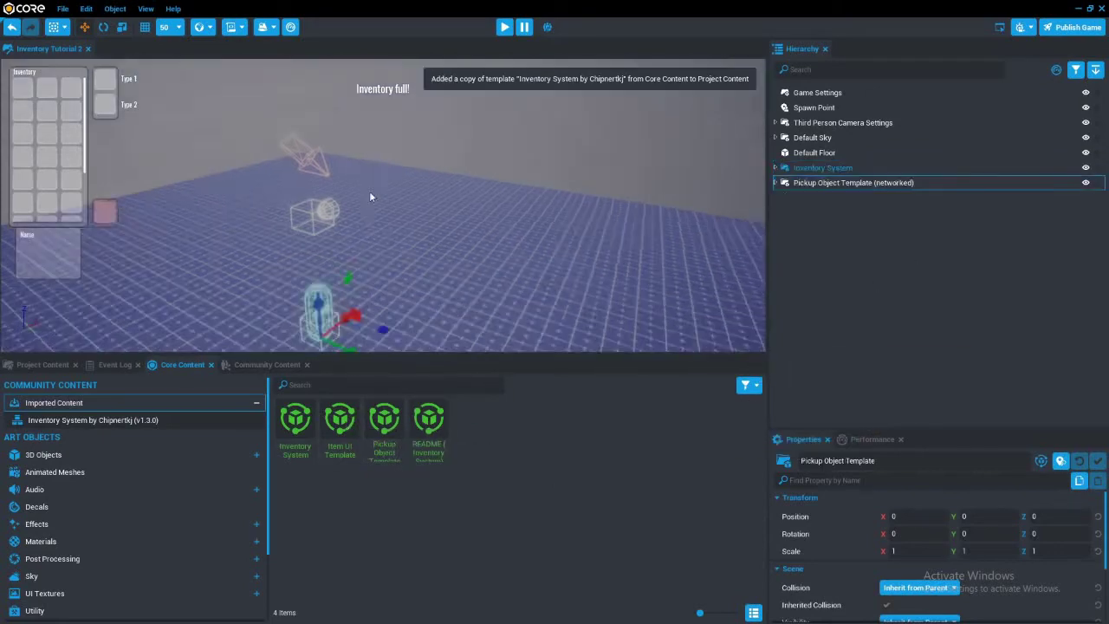
Playtest picking up the object and equipping it in the inventory's Weapon slot, ending with the preview stopped.
click(505, 28)
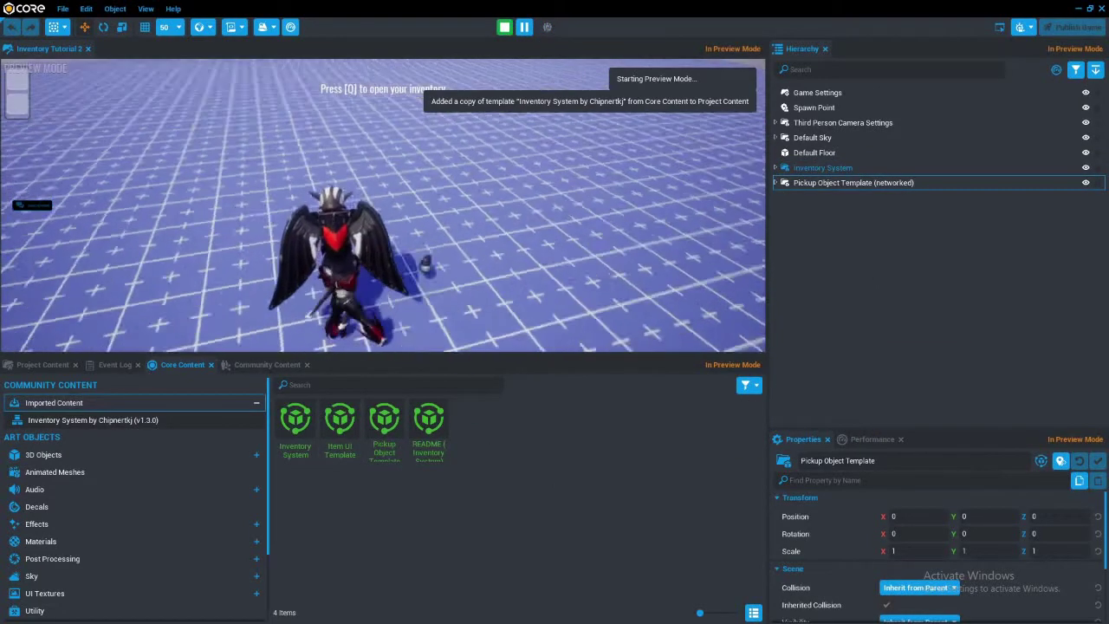
key(f)
key(q)
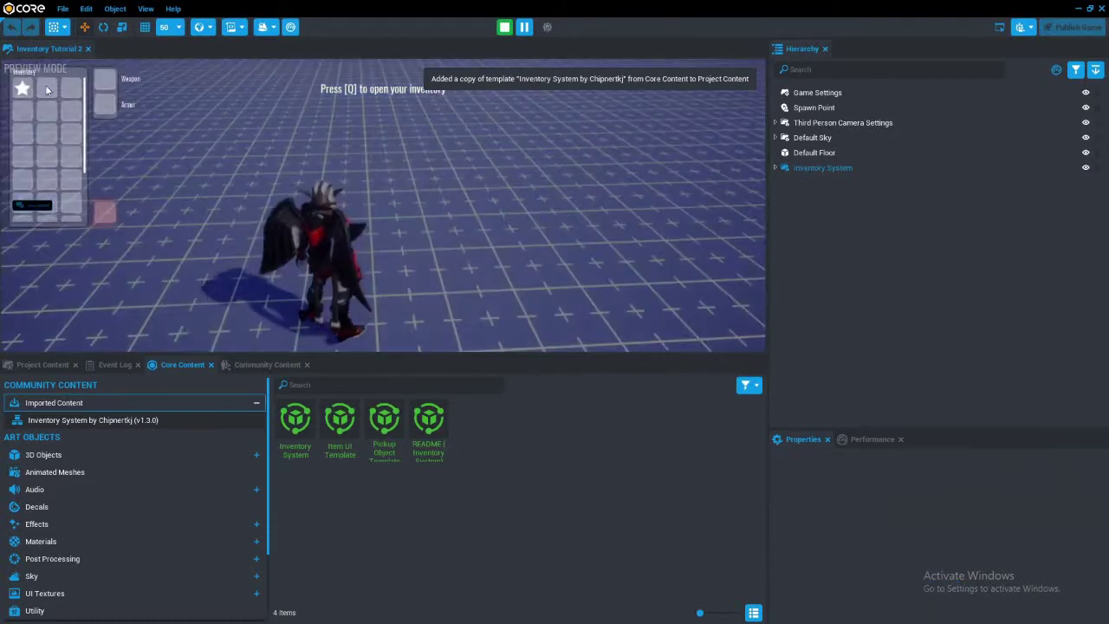
mouse_move(103, 81)
mouse_down()
mouse_move(57, 108)
mouse_move(103, 84)
mouse_up()
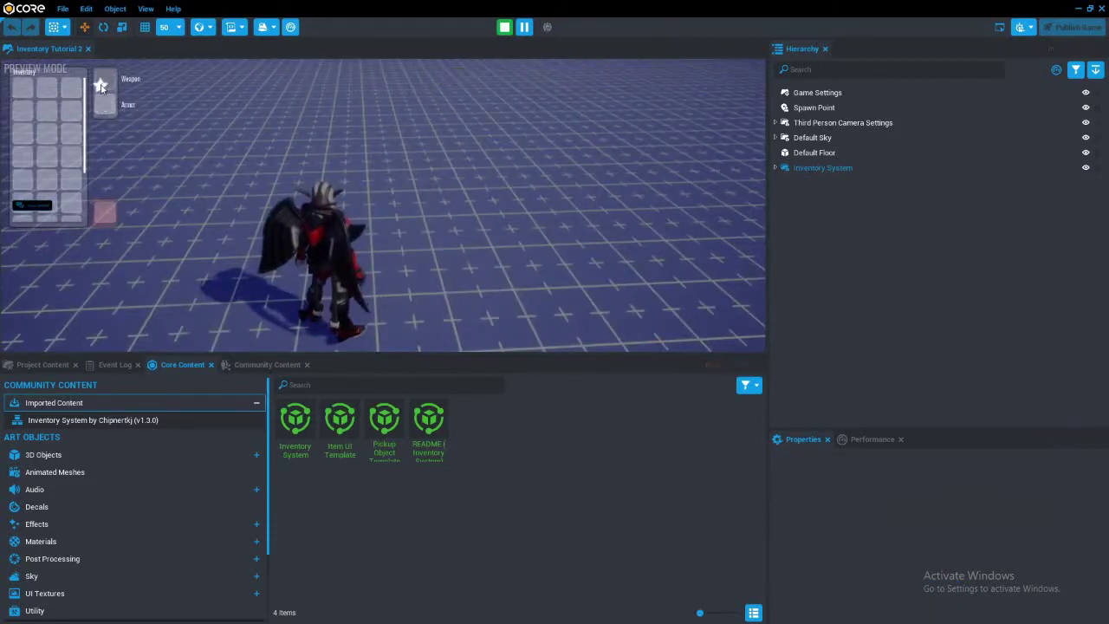
key(q)
click(383, 206)
click(383, 206)
click(383, 205)
key(=)
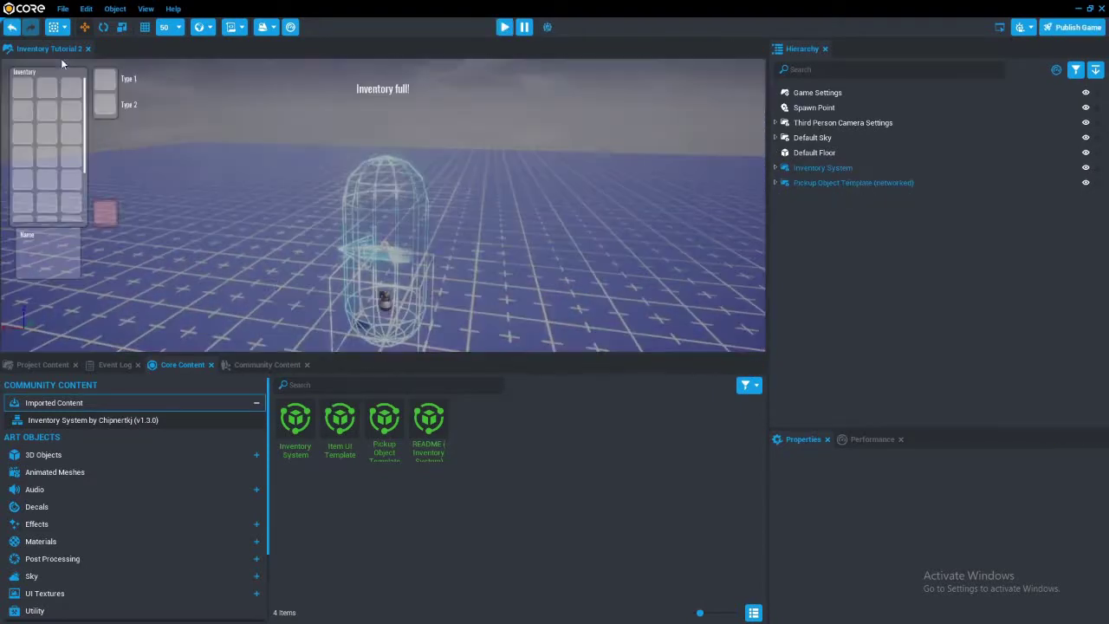
Add the README (Inventory System) script to the hierarchy and open it in Visual Studio Code.
click(438, 444)
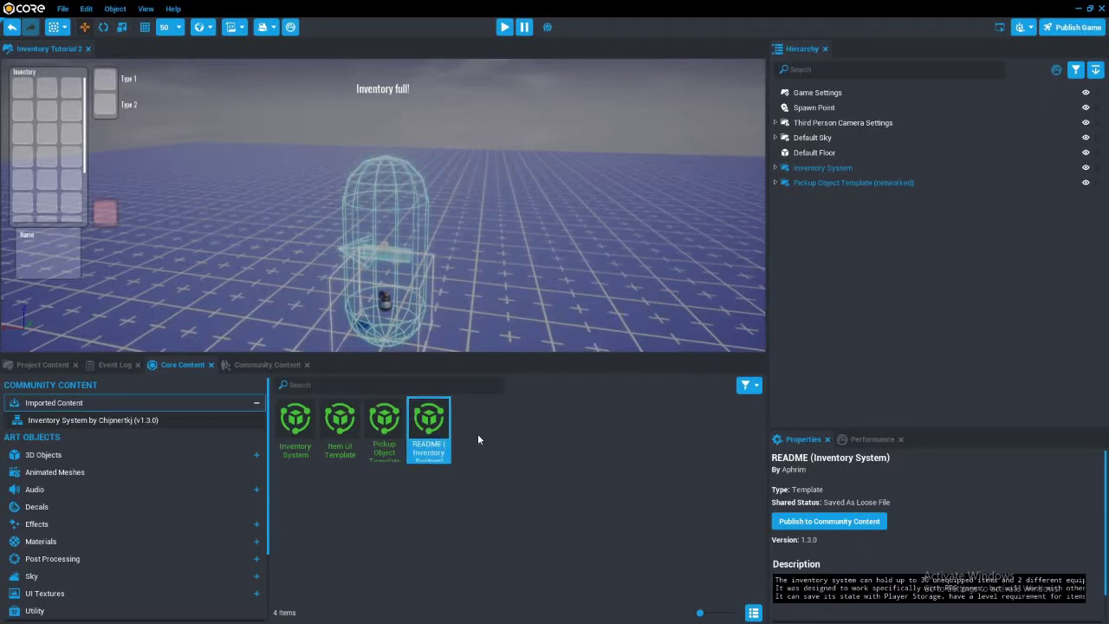
drag(854, 323, 851, 318)
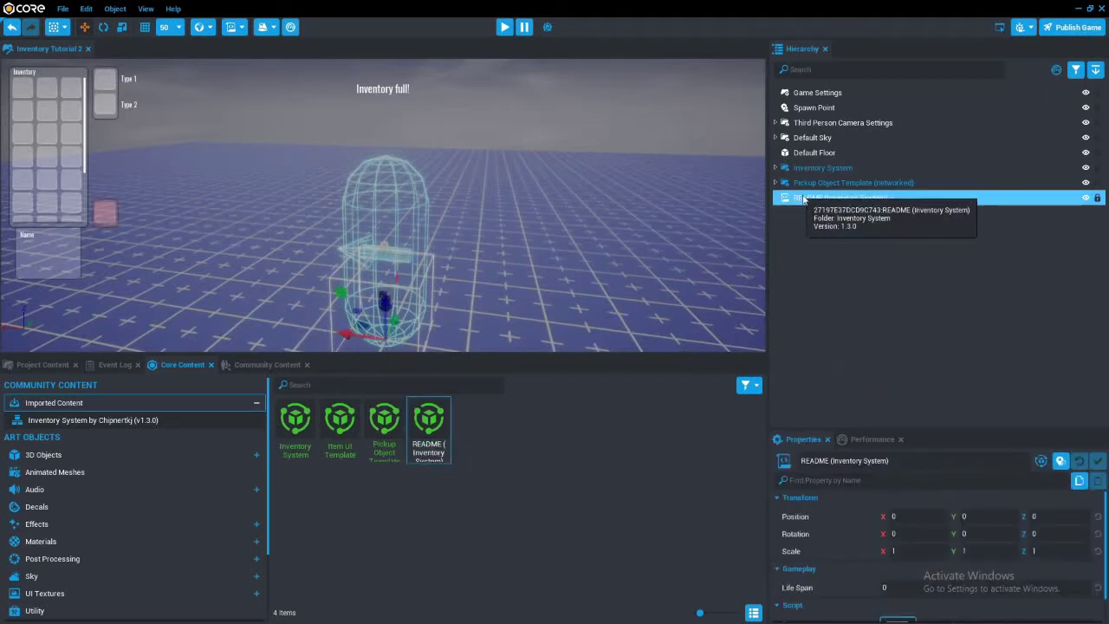
double_click(806, 198)
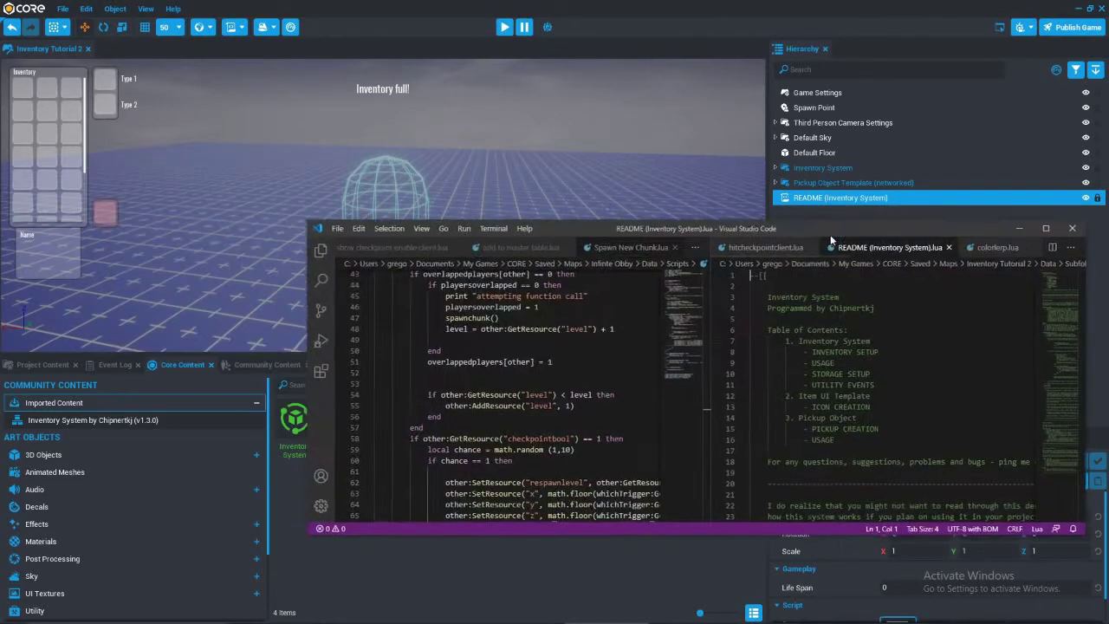
Close the editor group beside the README file and maximize the code editor window.
drag(830, 233, 660, 183)
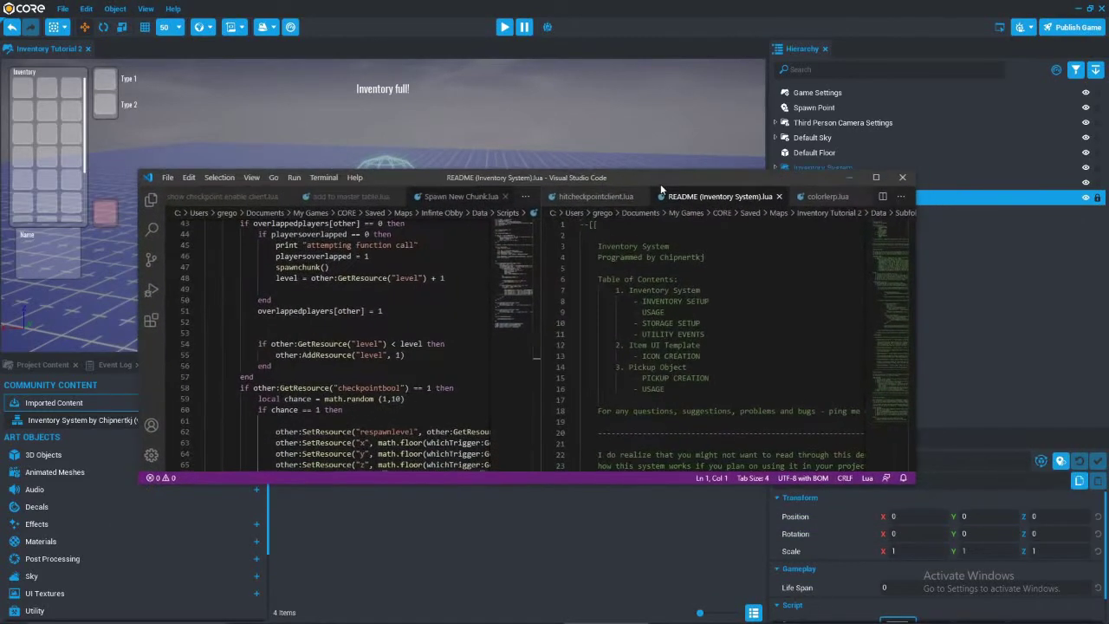
click(526, 196)
click(451, 237)
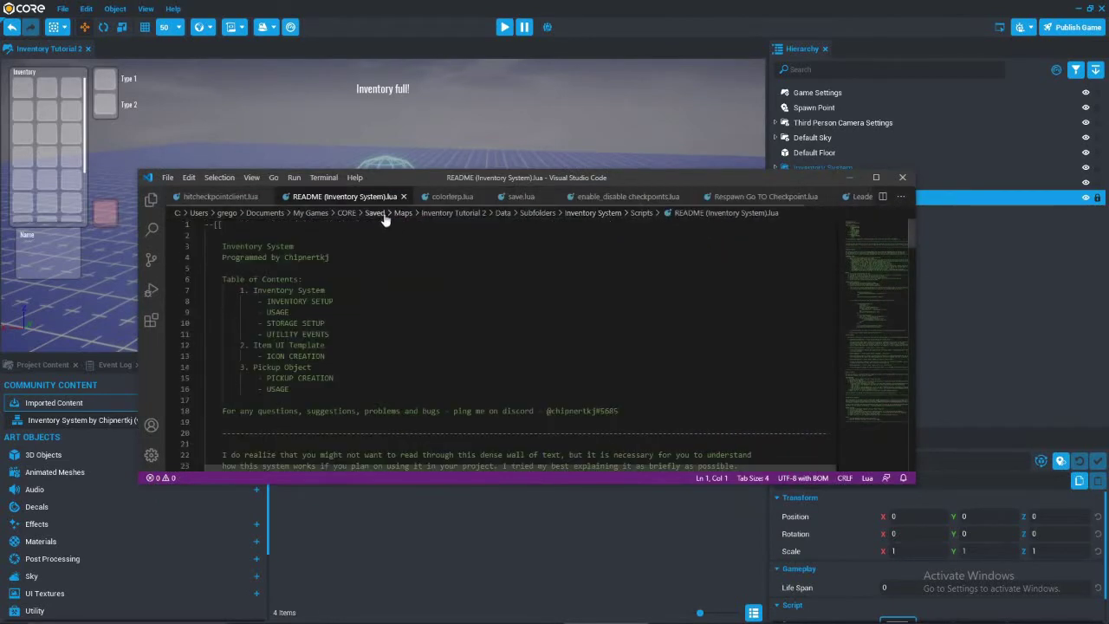
click(877, 177)
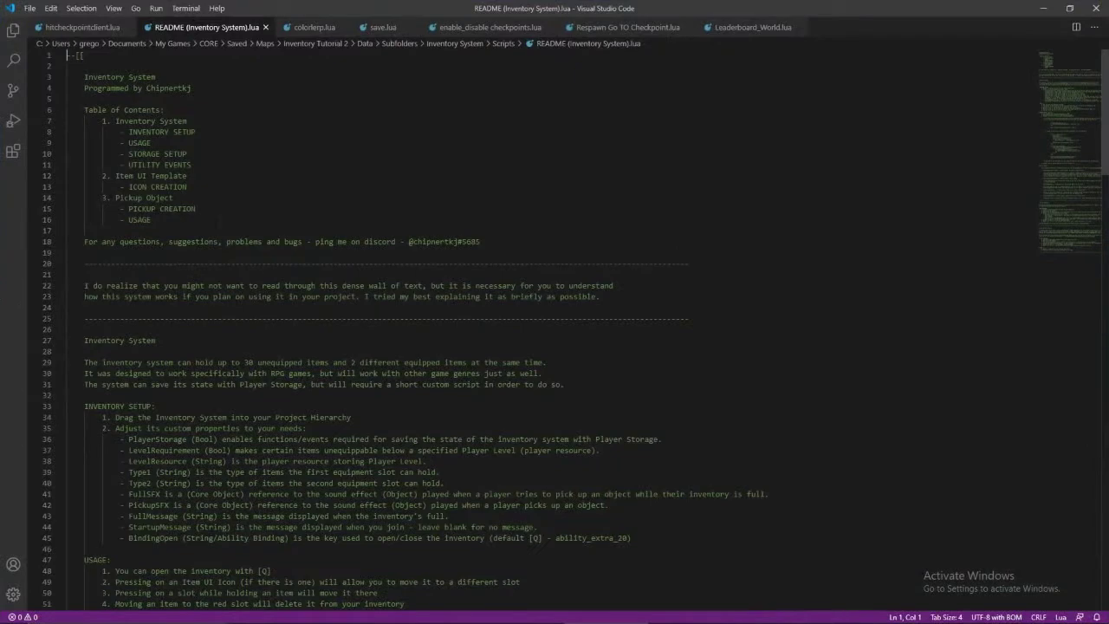
Read through the README's setup, usage, storage, utility event and icon creation instructions, and return to the Core editor.
scroll(555, 329, down, 12)
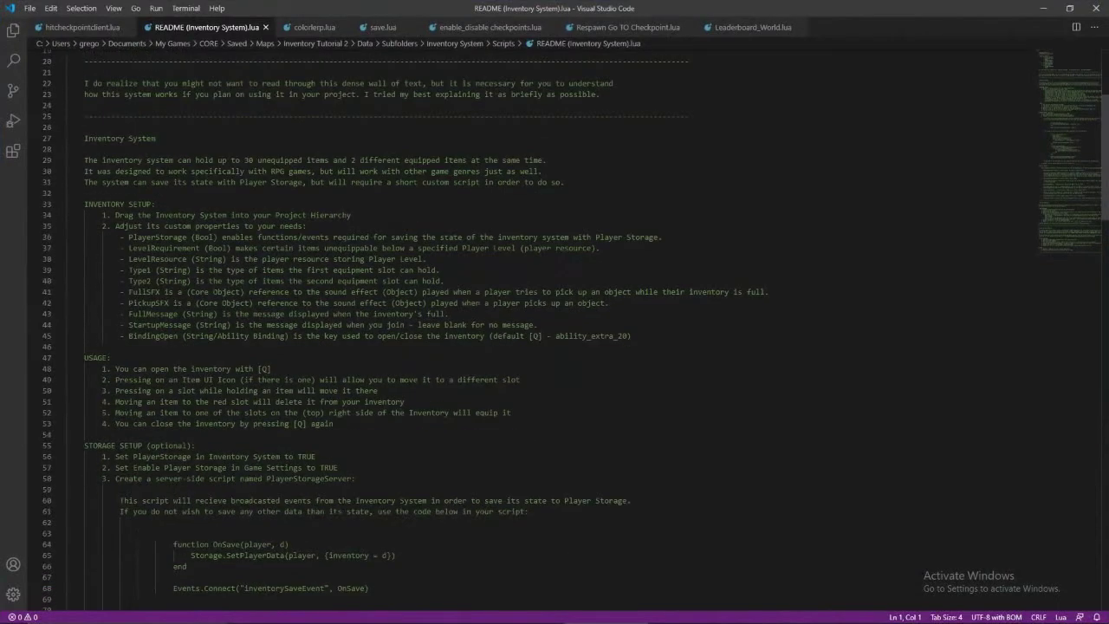
scroll(554, 329, down, 17)
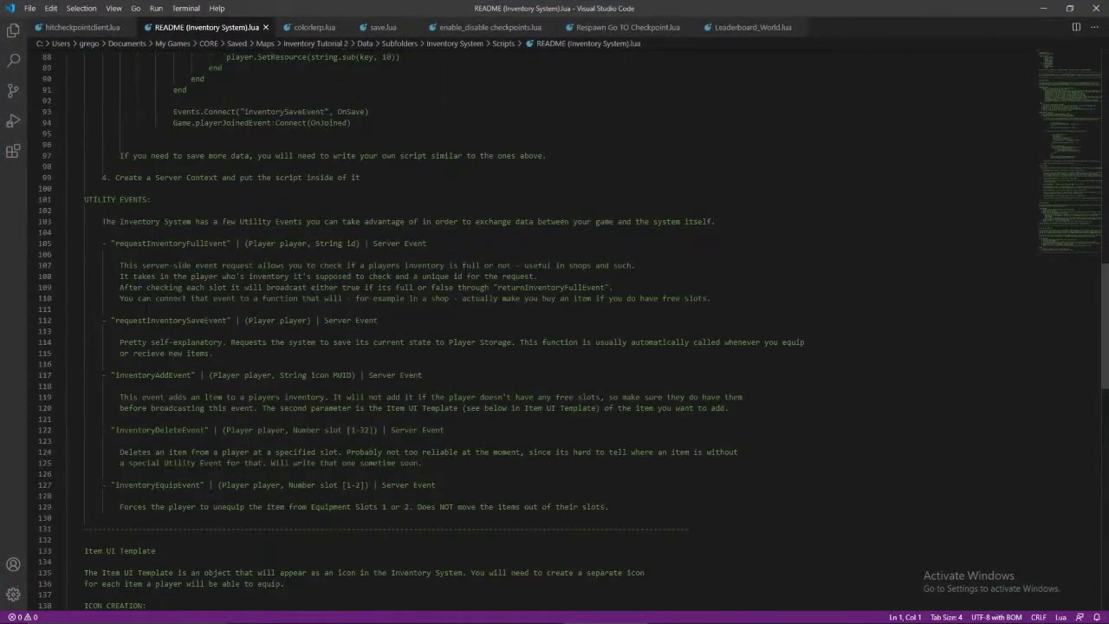
scroll(555, 329, up, 5)
scroll(555, 329, down, 10)
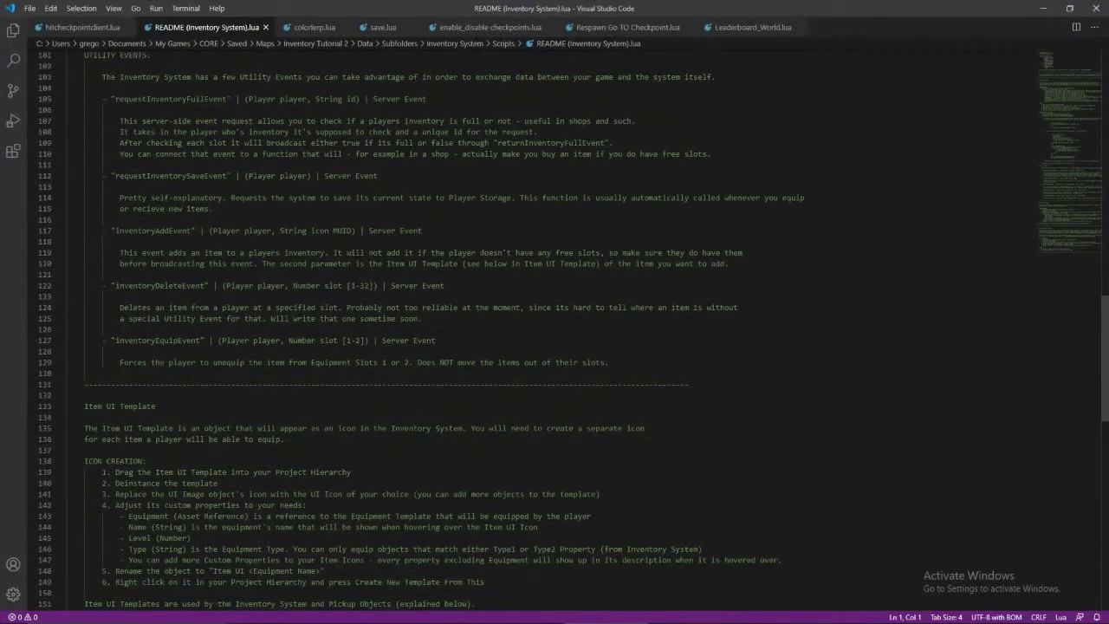
drag(200, 385, 67, 518)
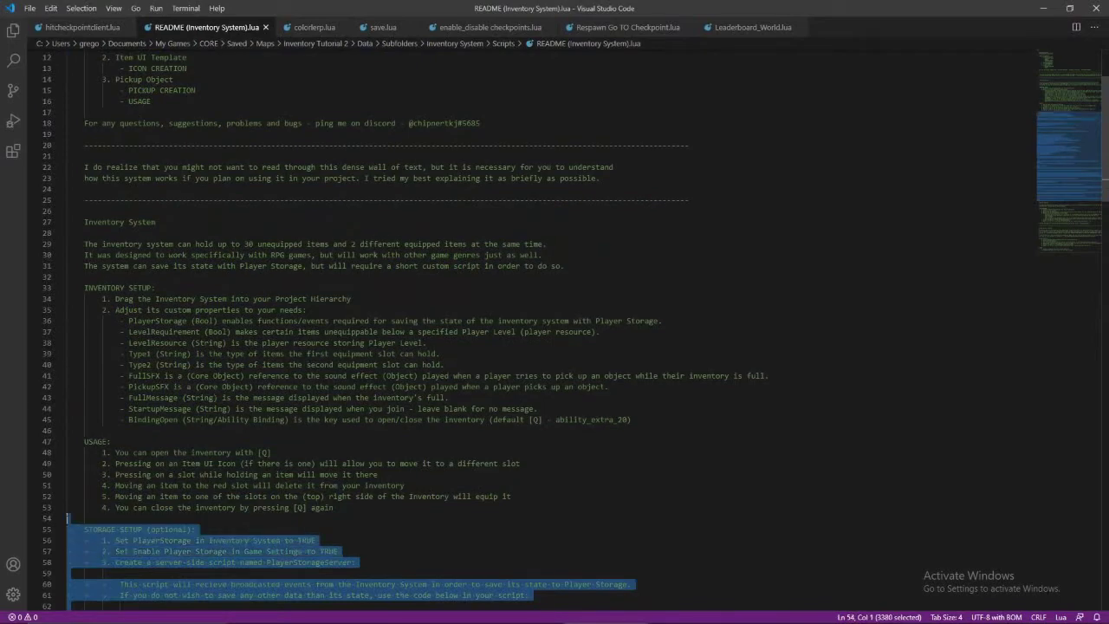
scroll(45, 532, down, 15)
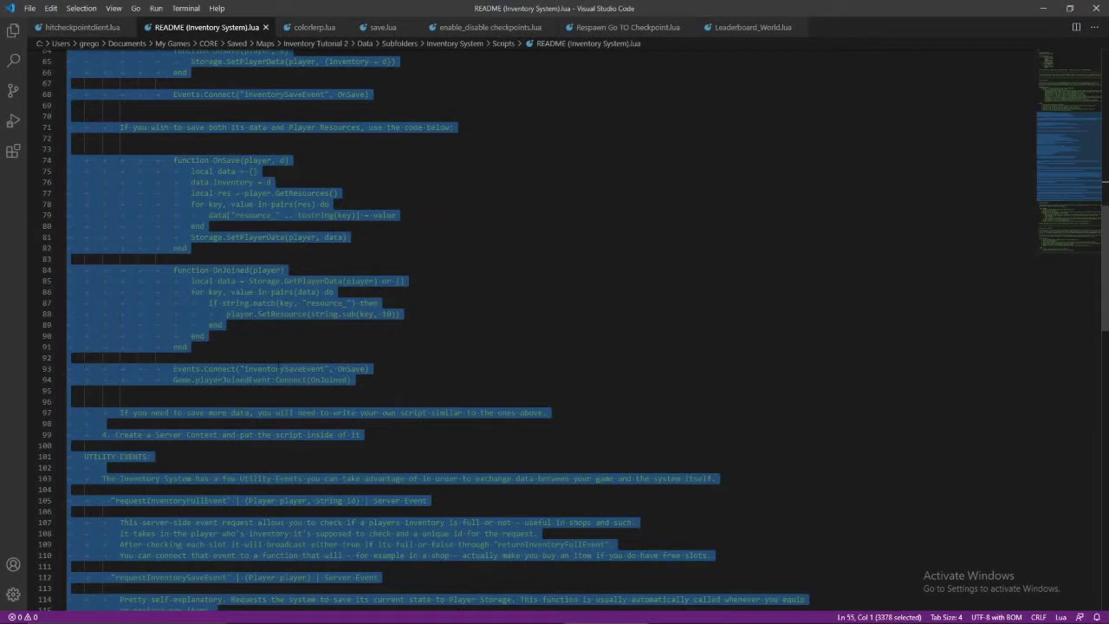
click(1042, 8)
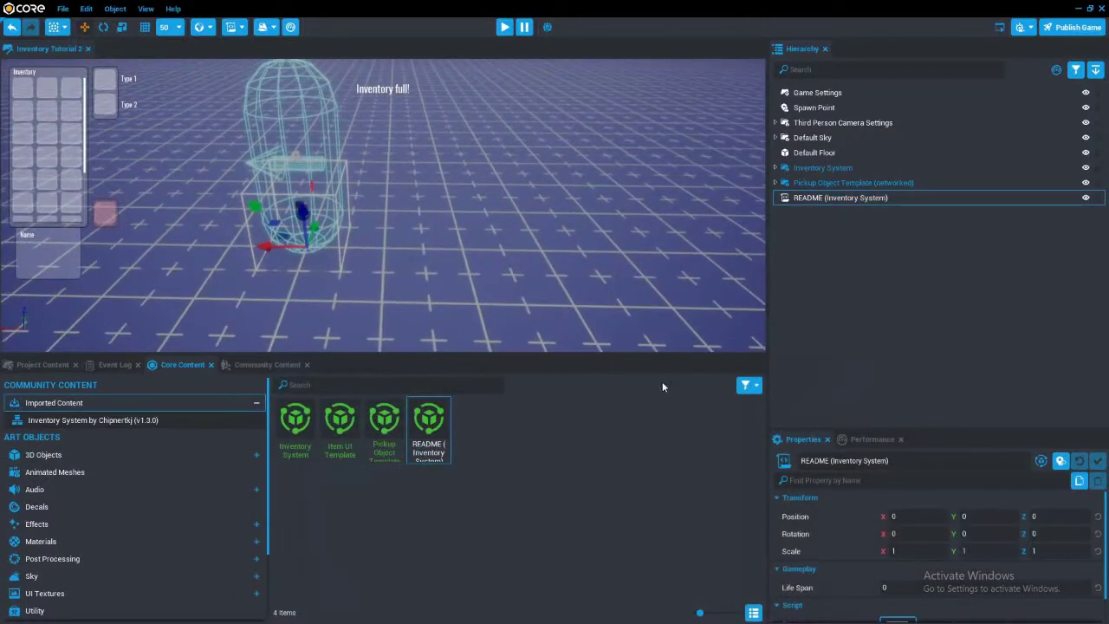
Add a second Pickup Object Template to the hierarchy and move it along the X axis, away from the first one.
drag(384, 425, 867, 230)
scroll(961, 598, down, 3)
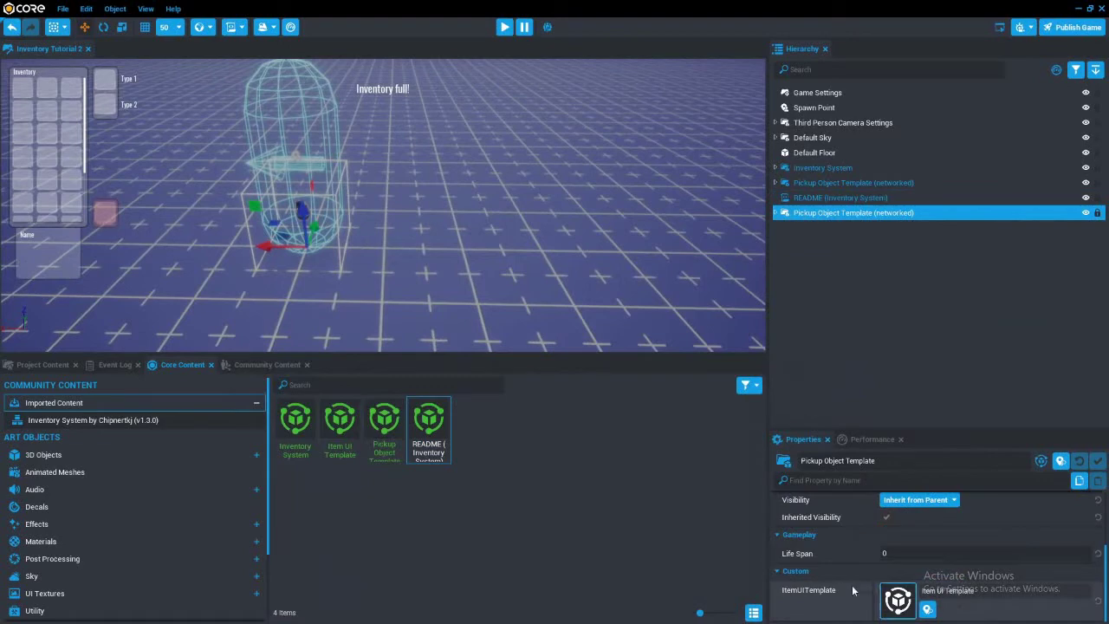
double_click(786, 215)
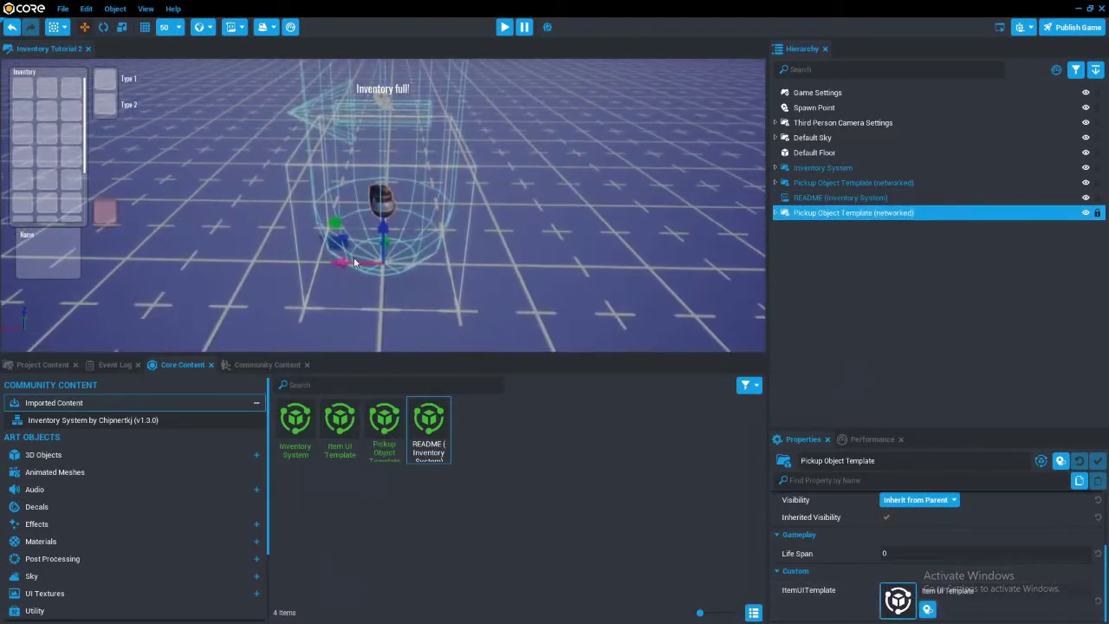
drag(353, 257, 129, 285)
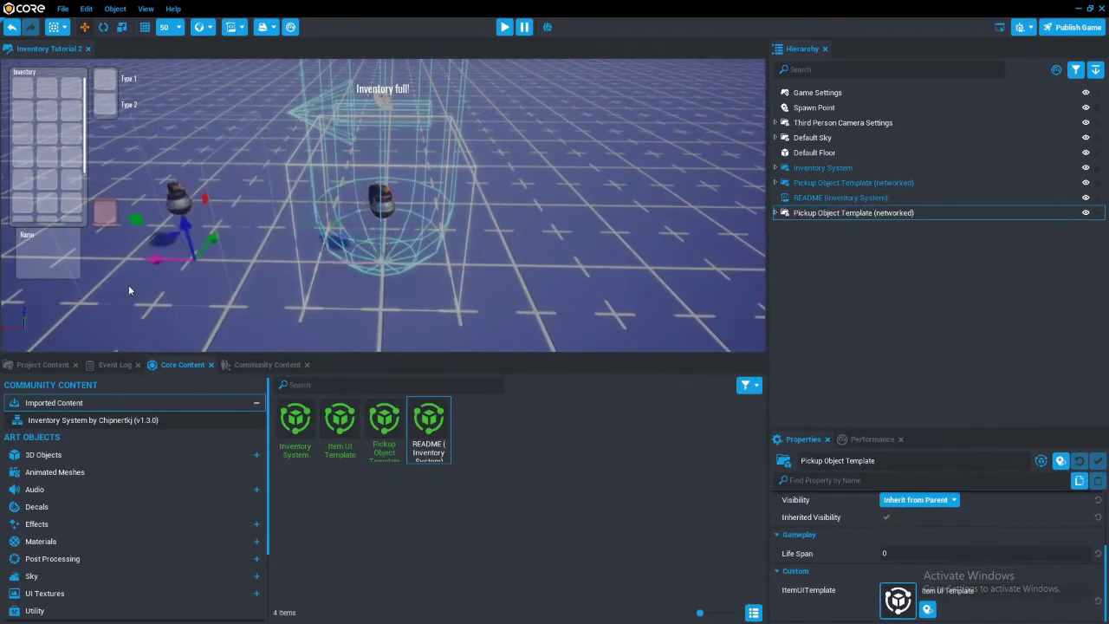
Inspect the second pickup object's Trigger properties and delete its Client Model.
click(777, 216)
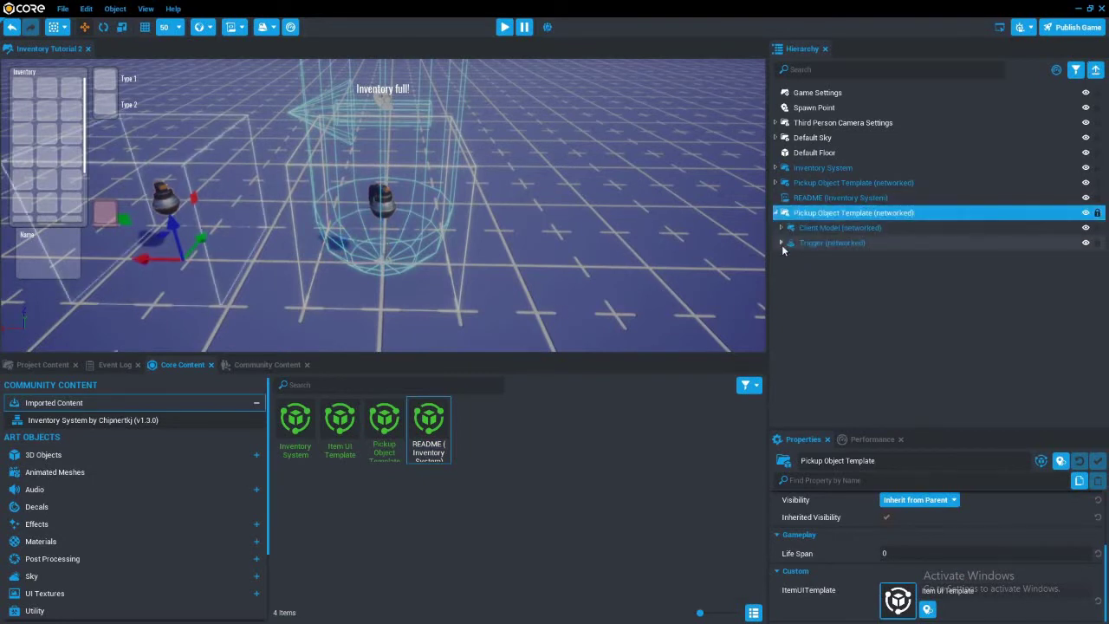
click(782, 245)
click(806, 244)
click(933, 560)
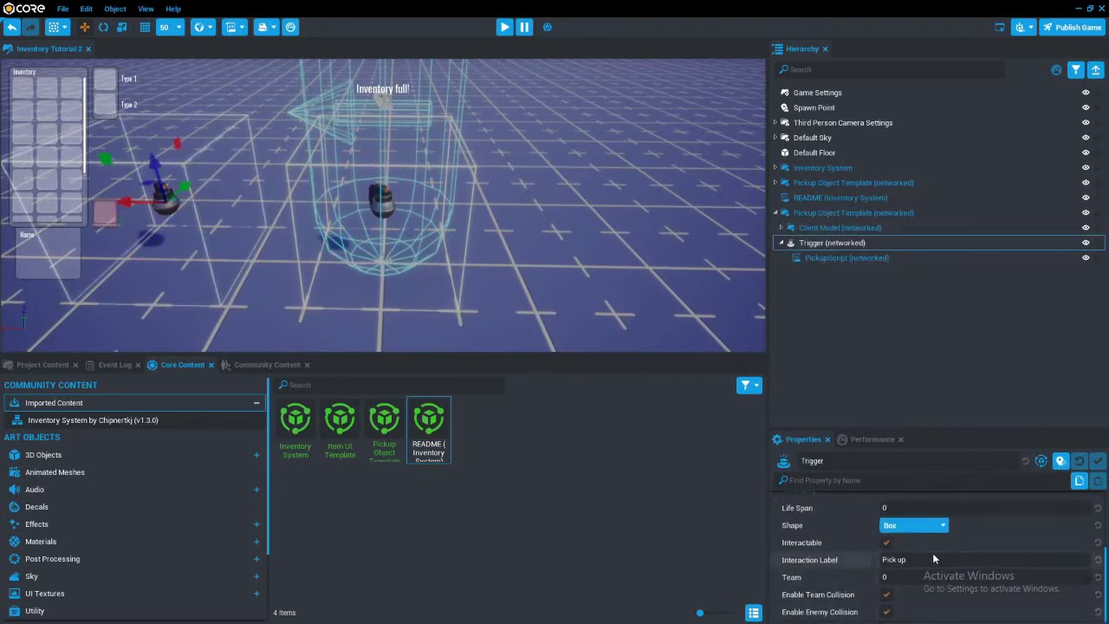
click(819, 227)
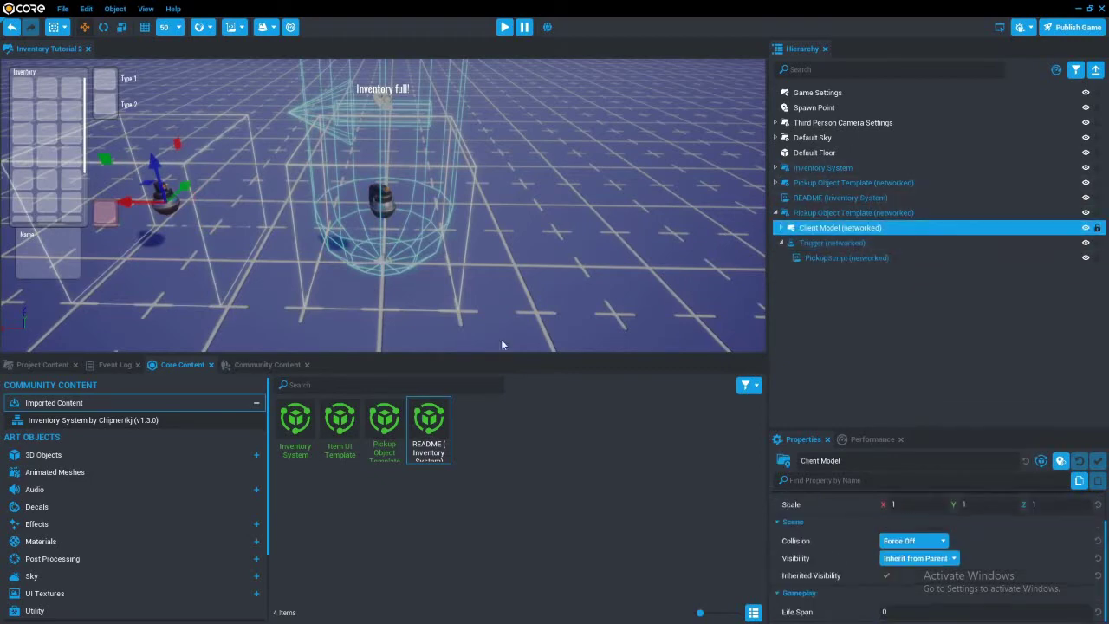
key(Delete)
click(468, 333)
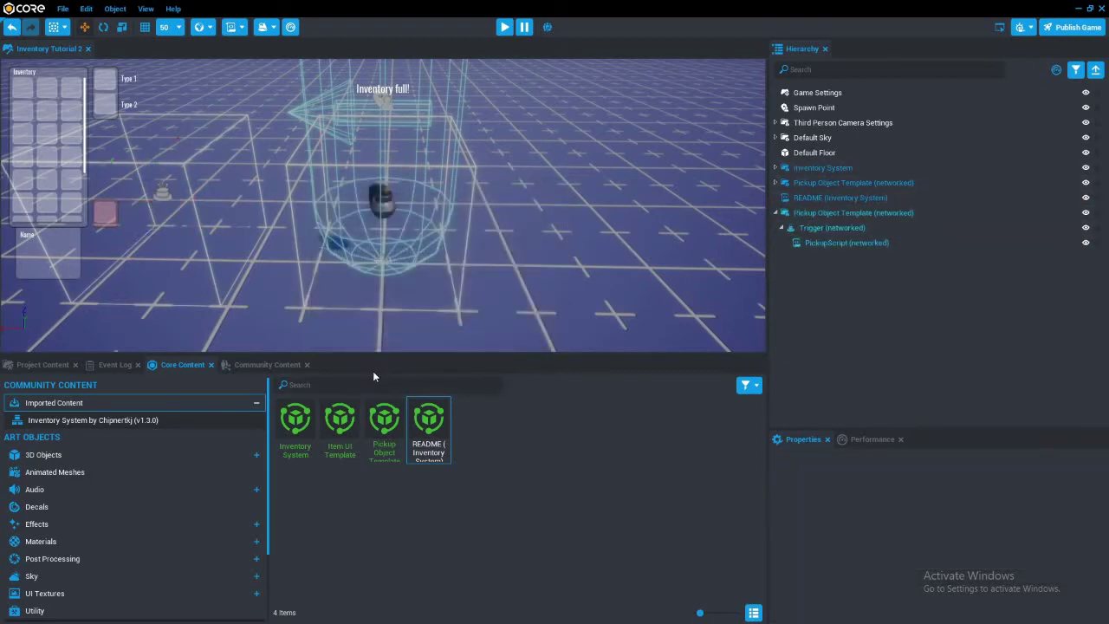
Search the Core content for "sword" and place Fantasy Weapon - Sword 01 (Prop) inside the second pickup object's trigger box.
click(373, 385)
text(sw)
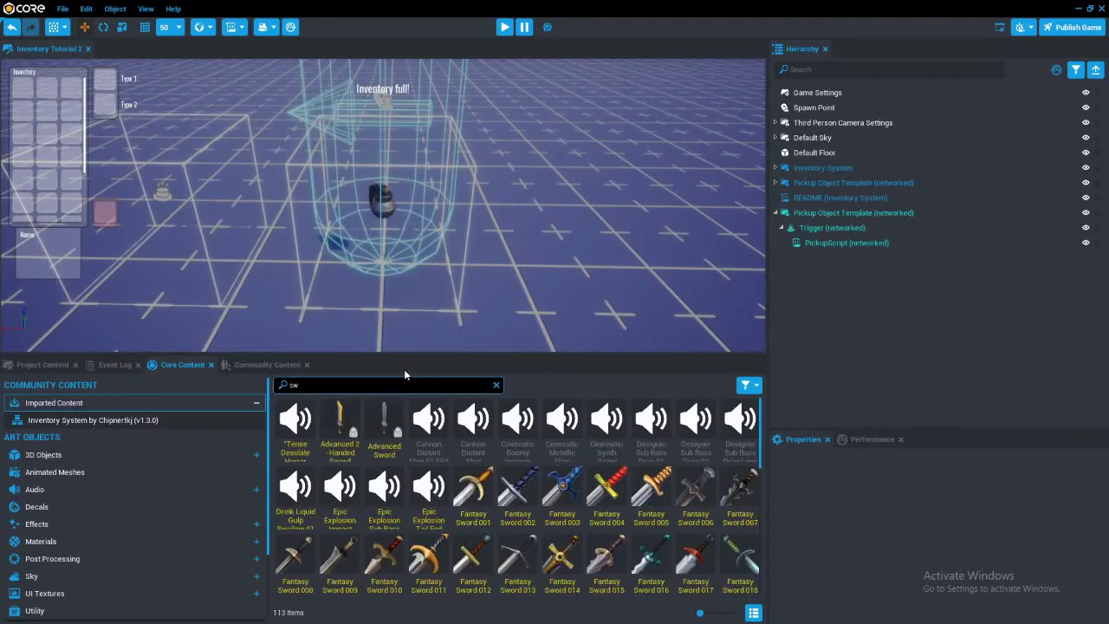
text(ord)
scroll(416, 457, down, 2)
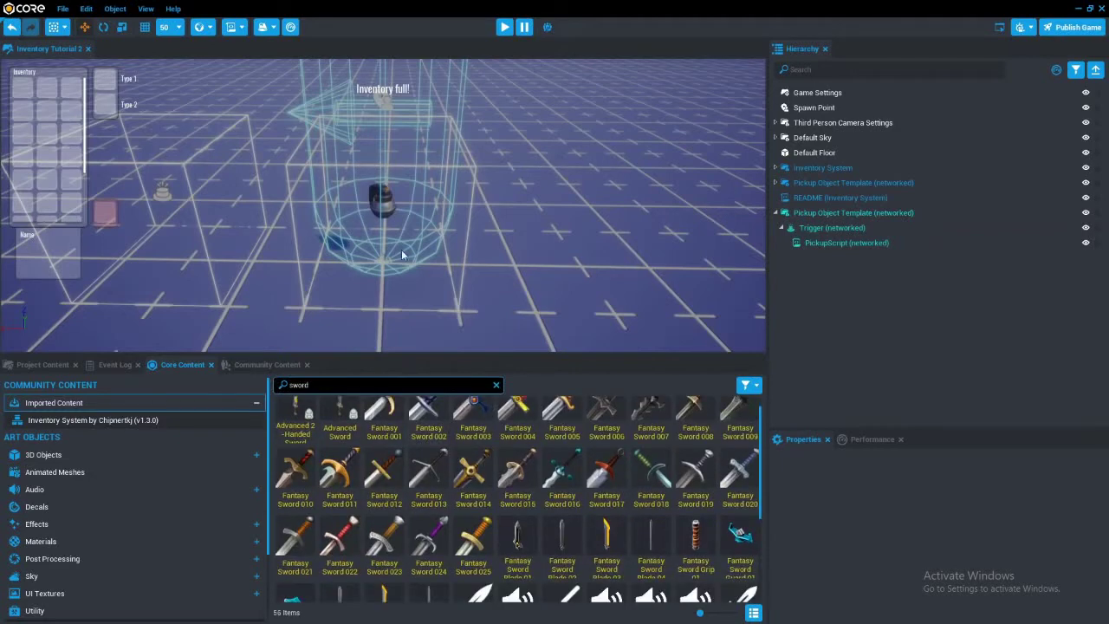
right_drag(575, 249, 297, 309)
right_drag(597, 231, 358, 525)
drag(326, 552, 400, 260)
Parent the Fantasy Weapon - Sword 01 prop to the second Pickup Object Template, making the children networked.
click(832, 257)
click(841, 242)
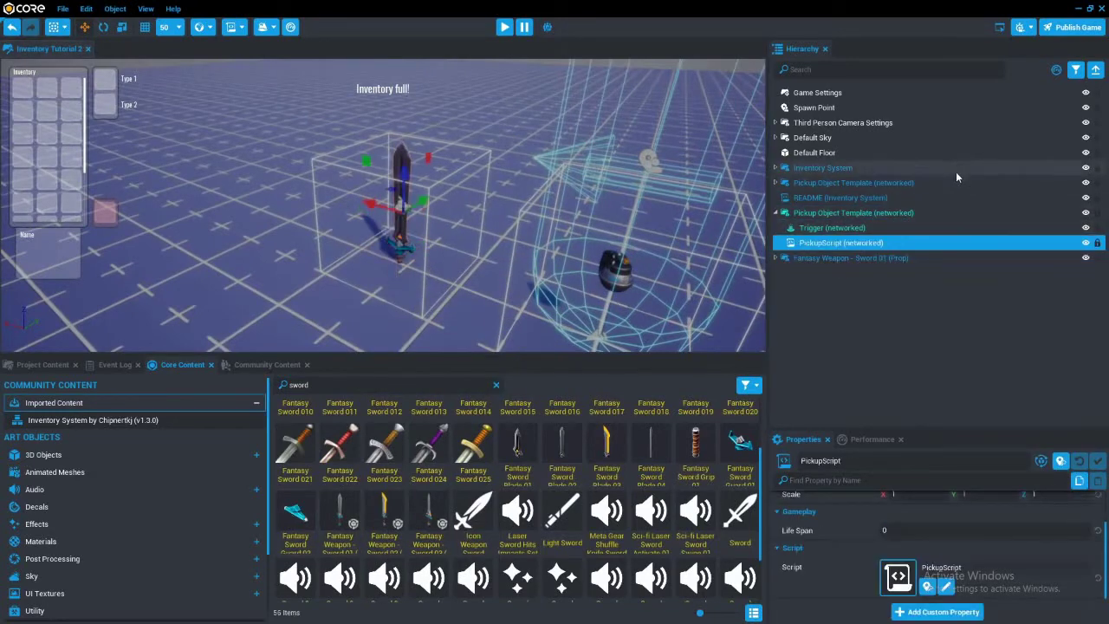
drag(848, 258, 849, 214)
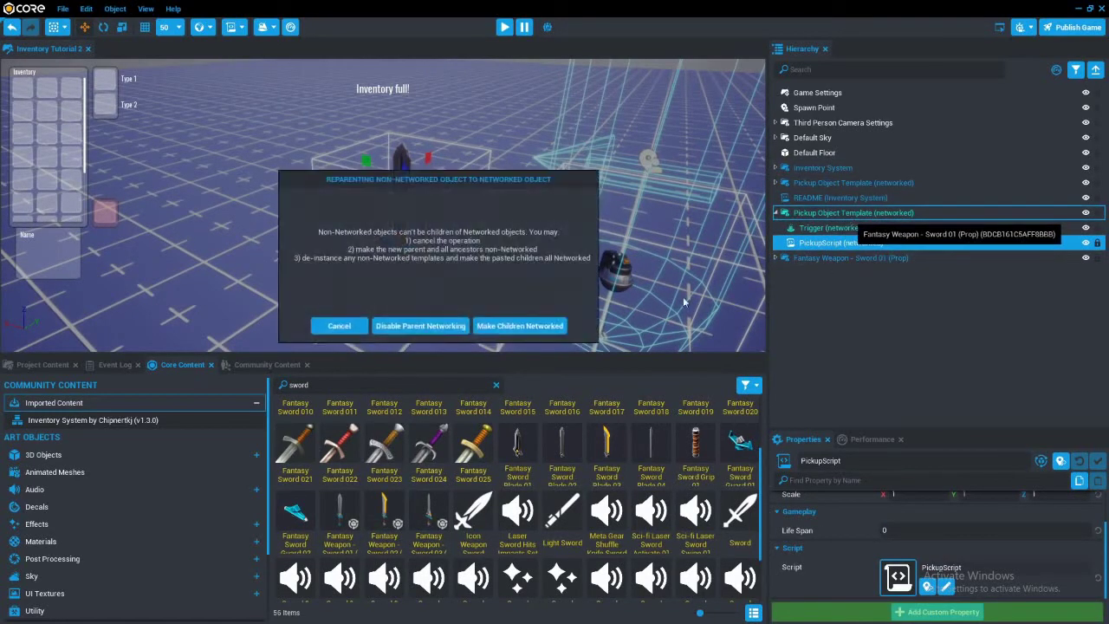
click(518, 326)
click(841, 243)
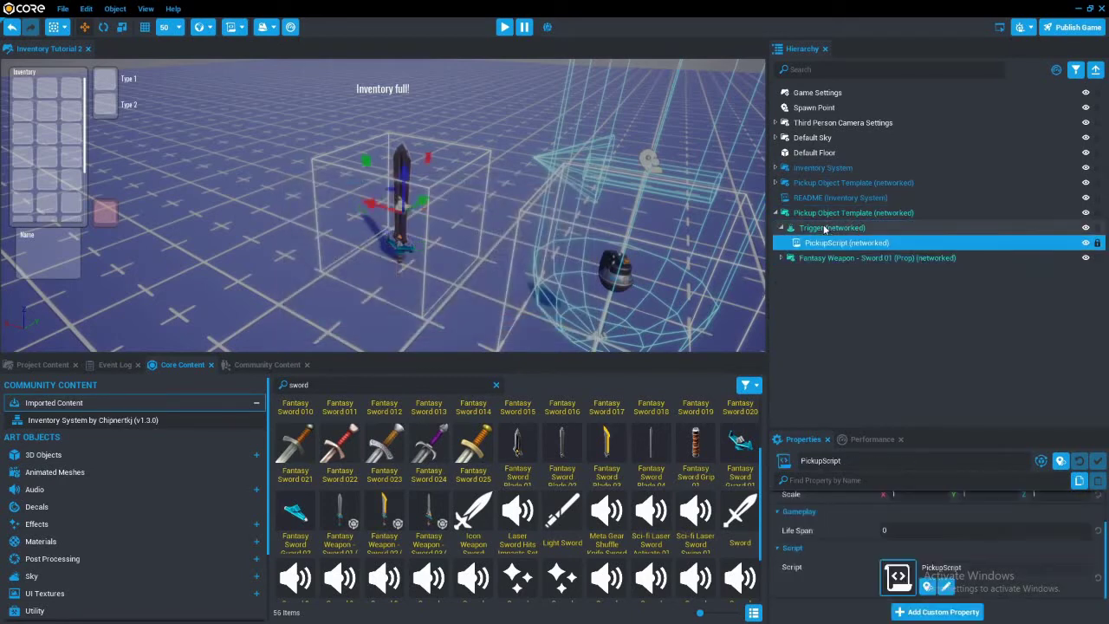
Create a new template named "sword pickup" from the second Pickup Object Template.
right_click(825, 214)
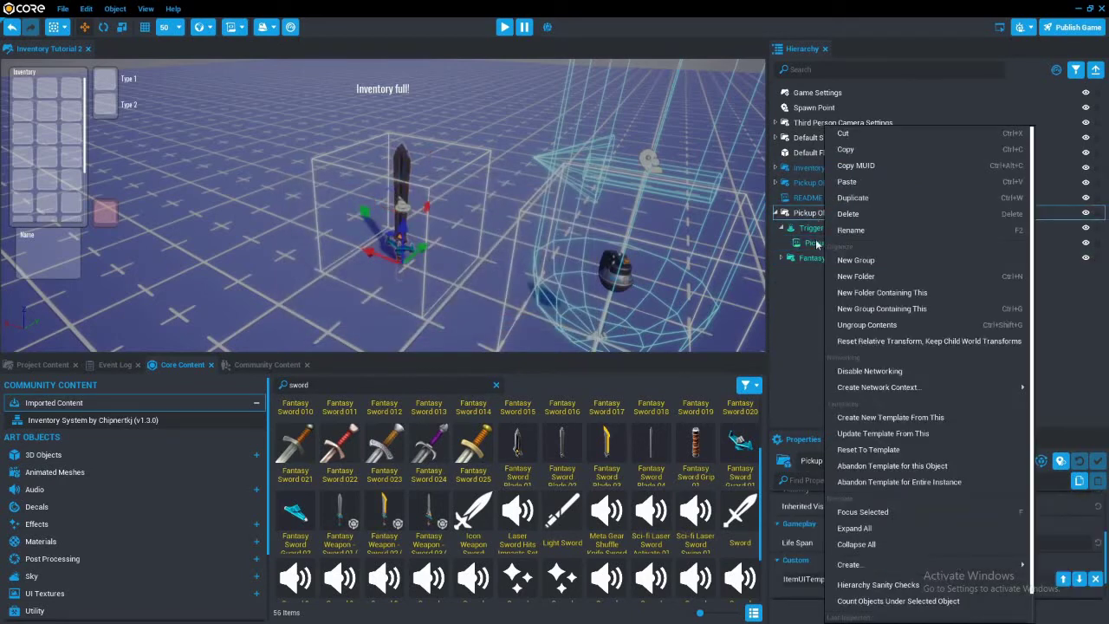
click(887, 420)
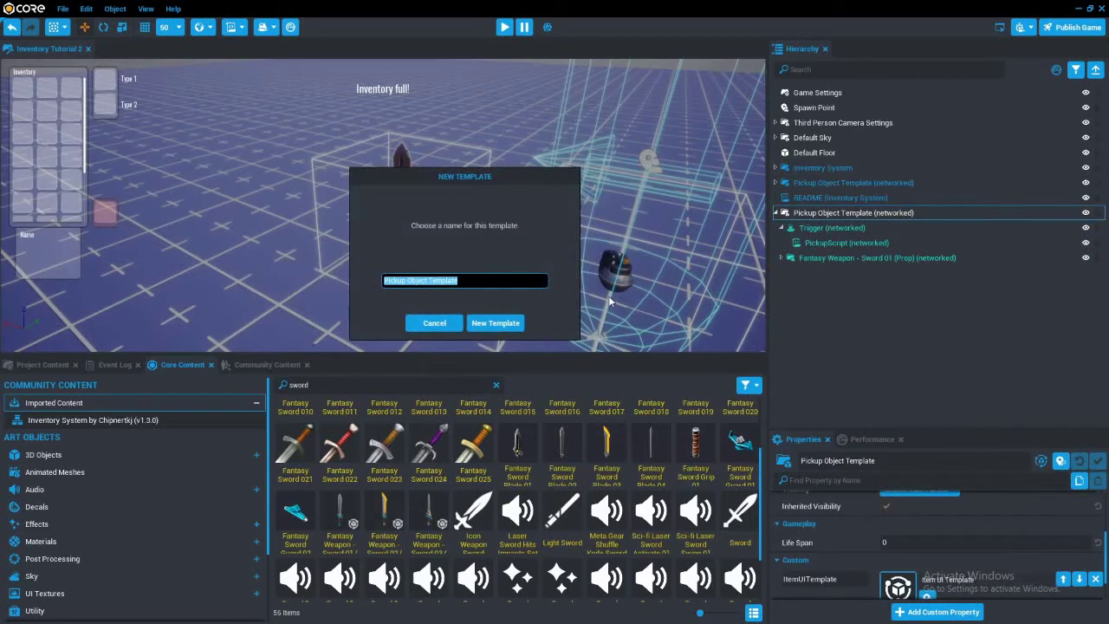
key(BackSpace)
text(sword pickup)
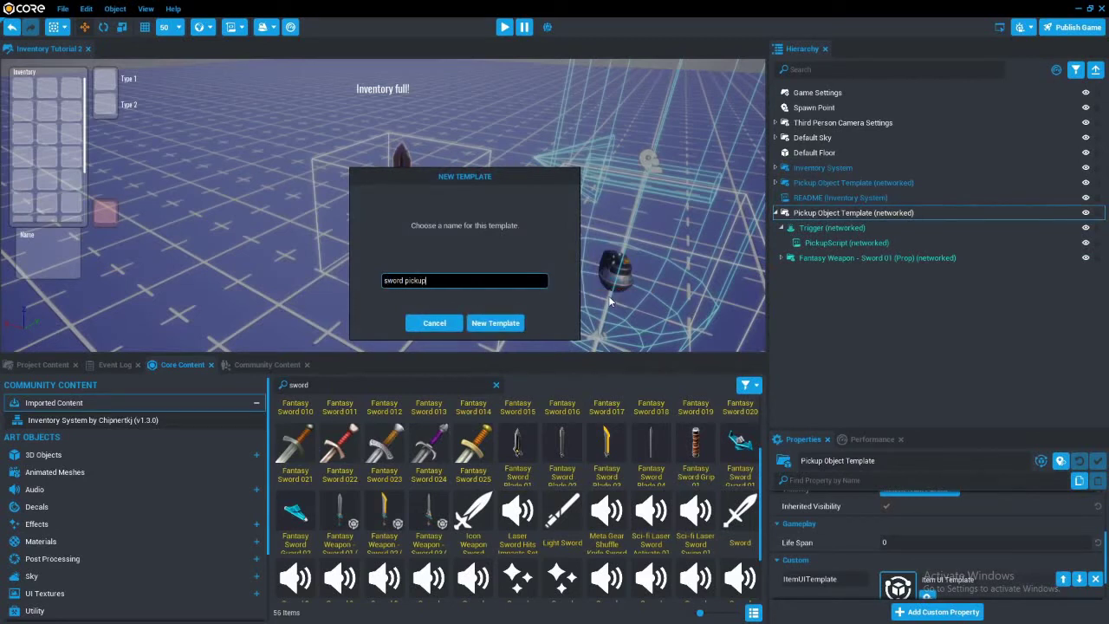
key(Return)
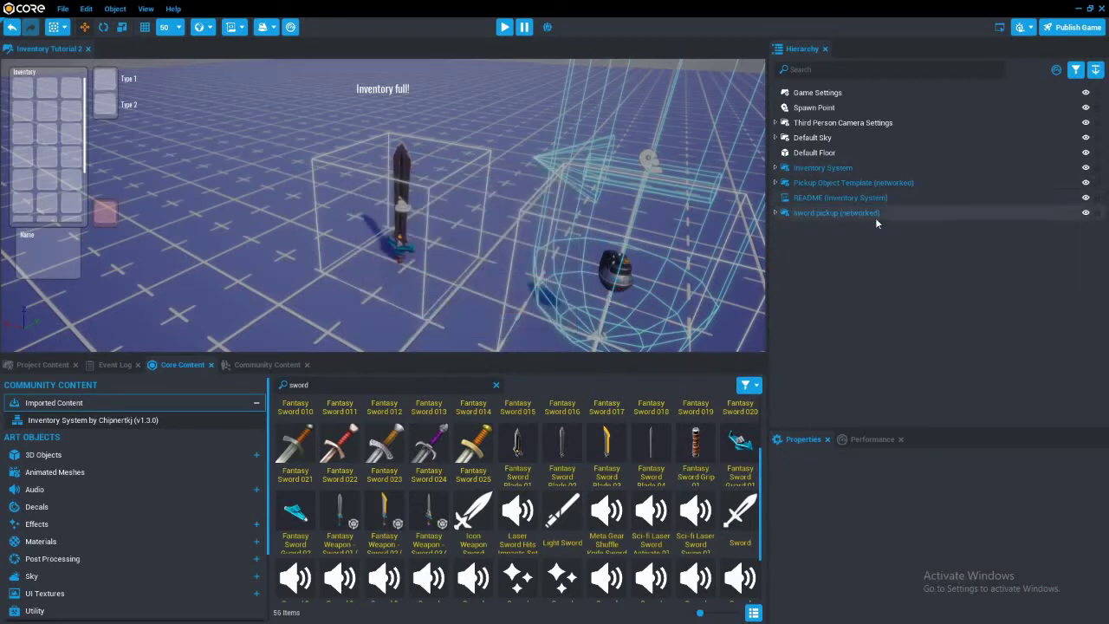
Add the imported Item UI Template to the scene and set its Equipment property to Advanced 2-Handed Sword.
click(119, 419)
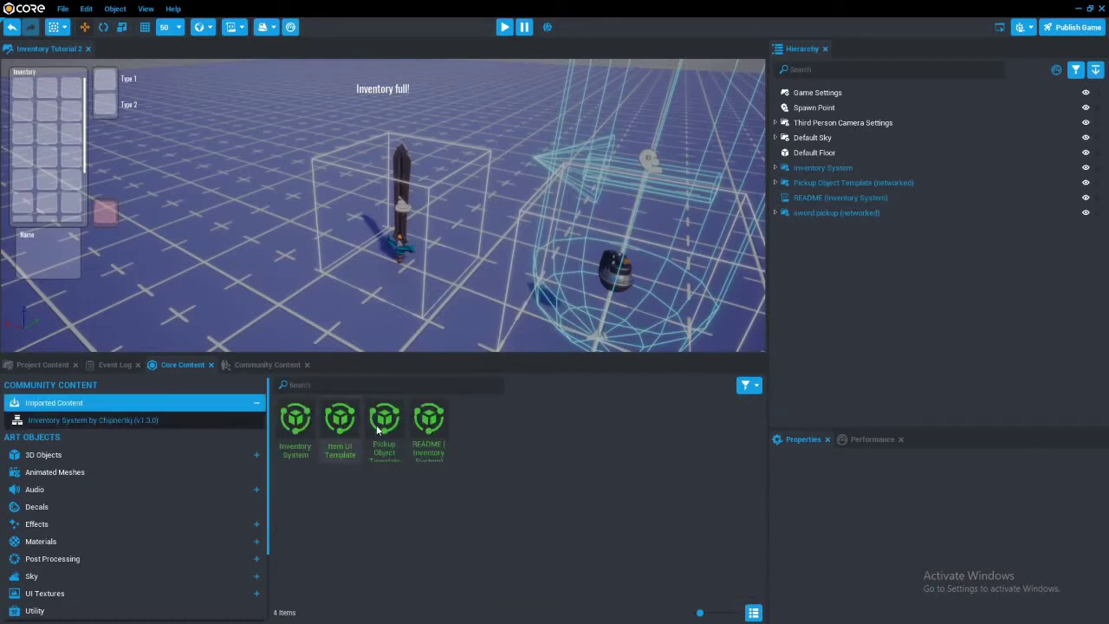
drag(337, 455, 166, 197)
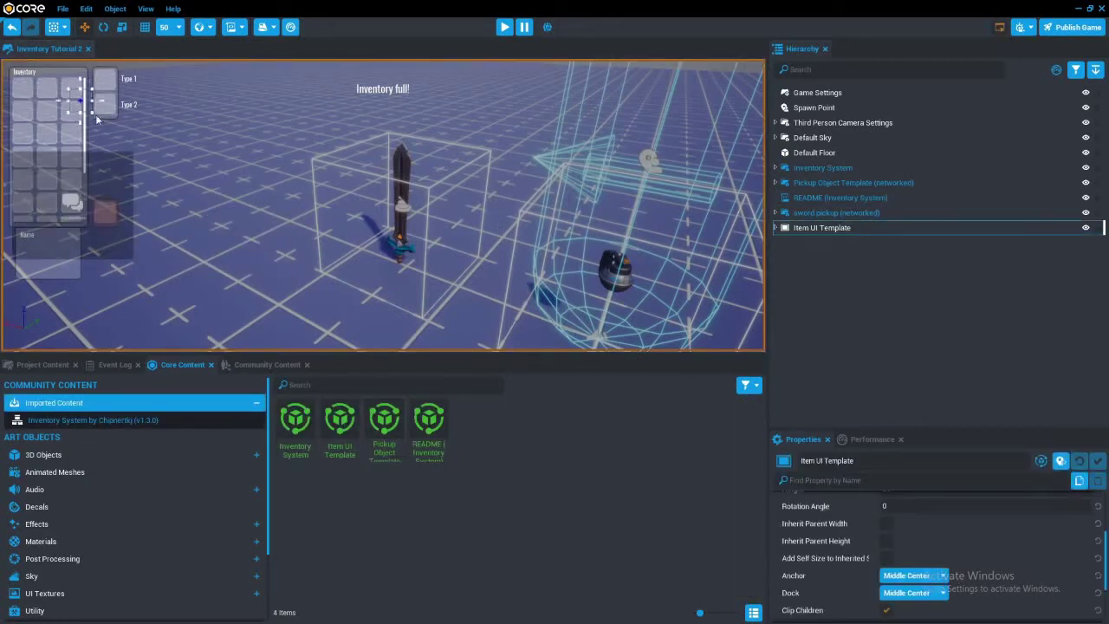
scroll(901, 564, down, 3)
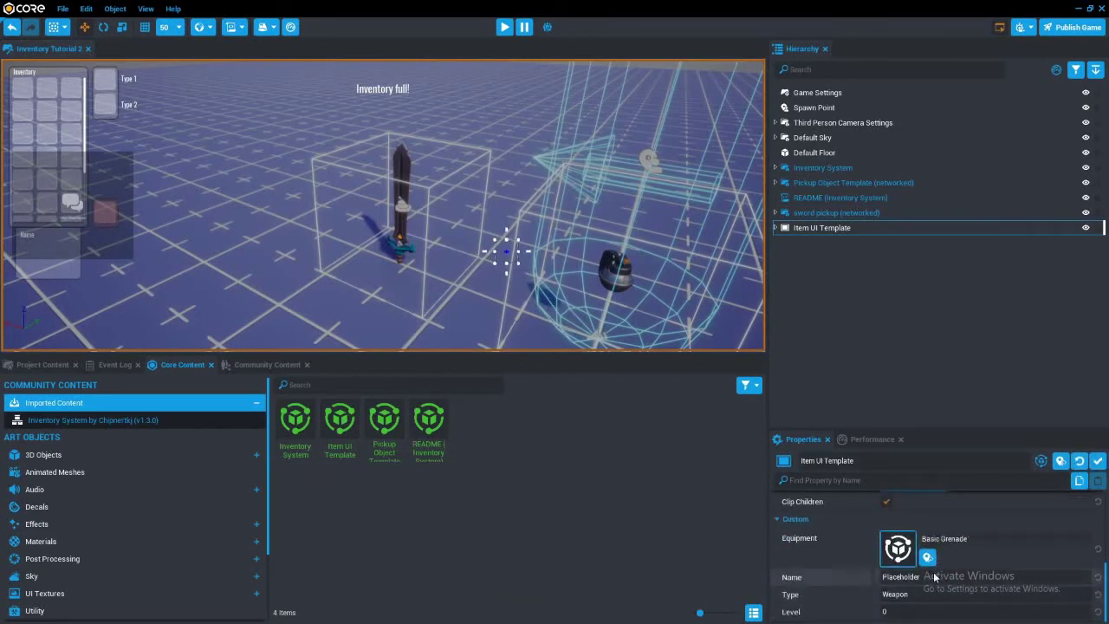
click(897, 548)
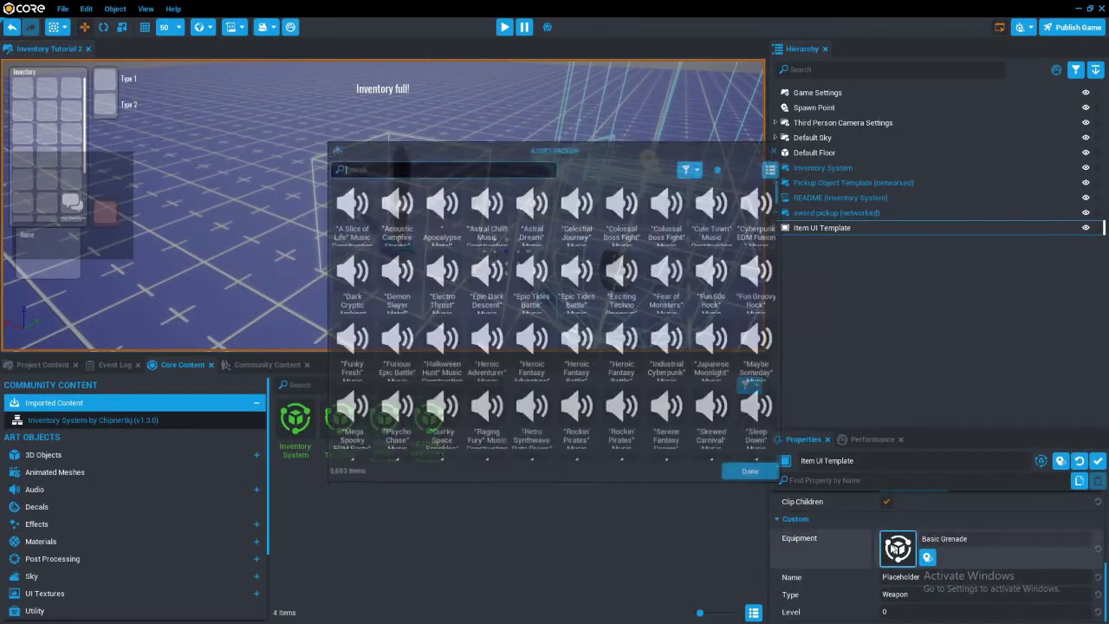
text(sw)
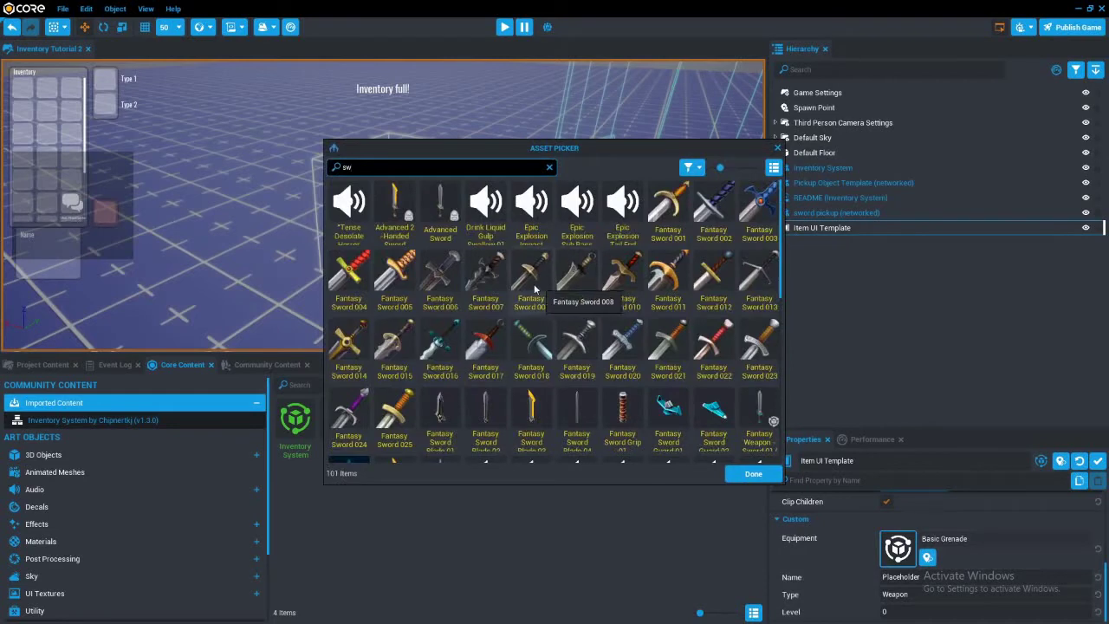
double_click(394, 206)
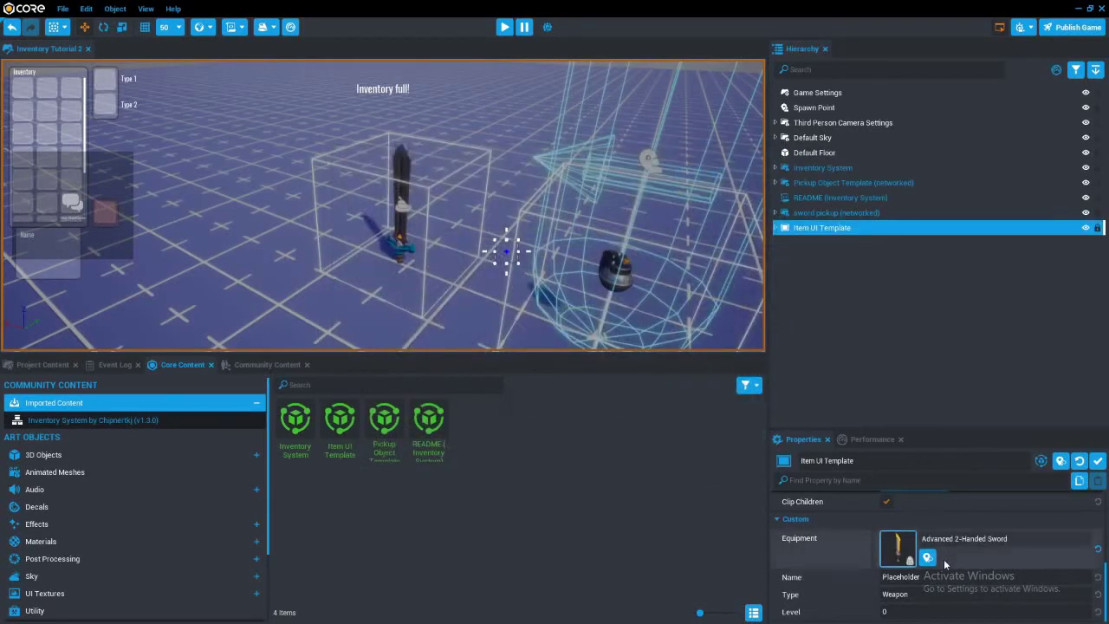
Set the Item UI Template's custom Name property to "sword".
double_click(935, 581)
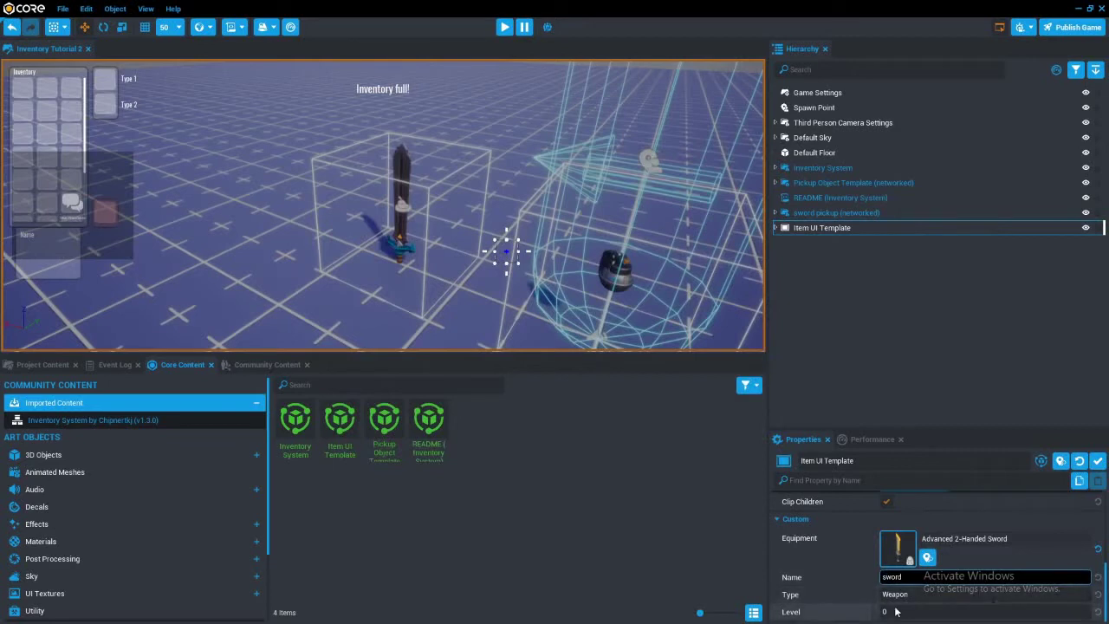
scroll(883, 607, down, 4)
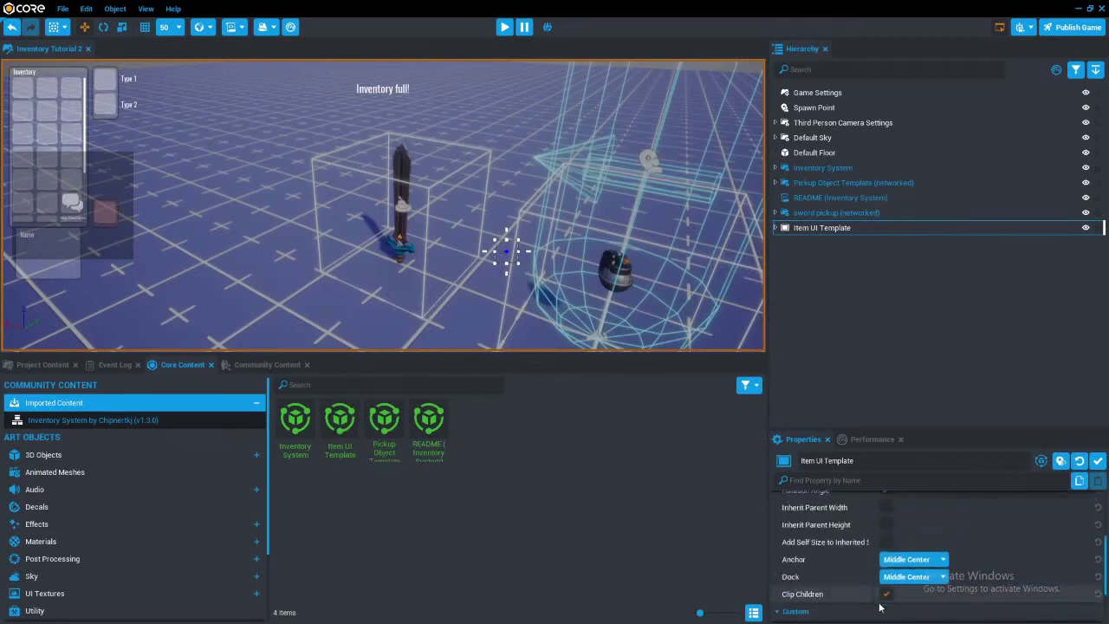
scroll(878, 602, up, 4)
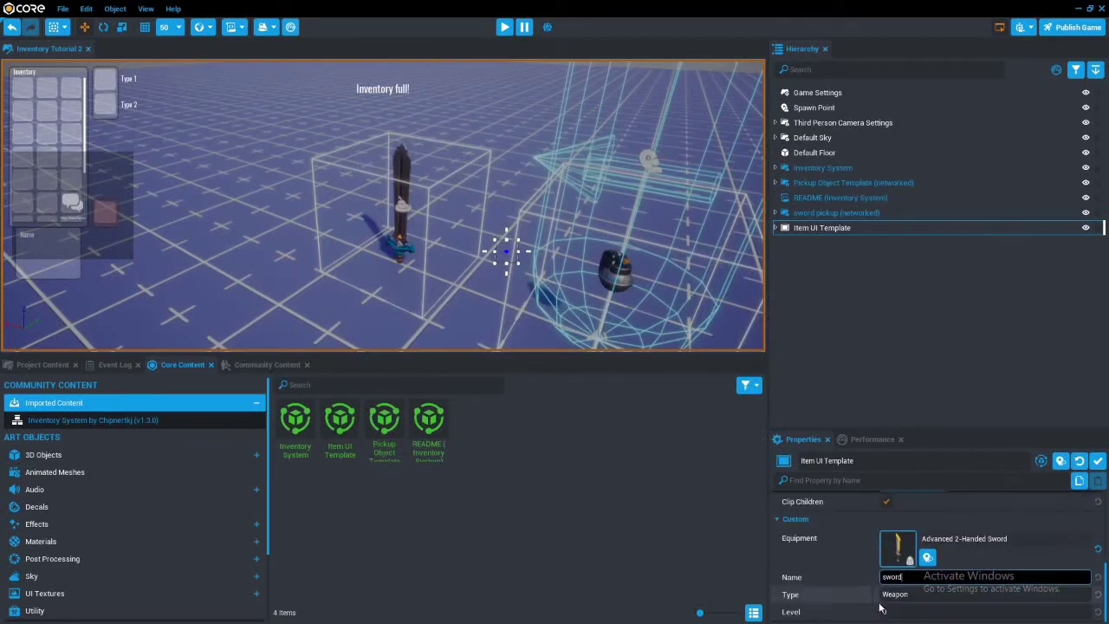
click(913, 282)
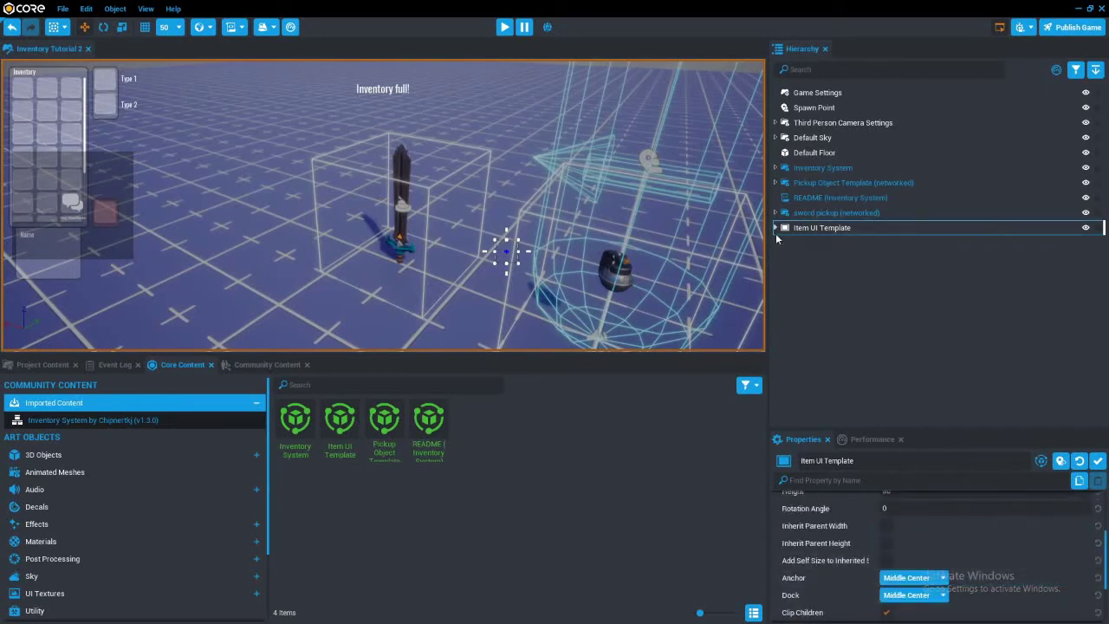
Set the image of the UI Image inside the Item UI Template to Fantasy Sword 004.
click(776, 228)
click(814, 242)
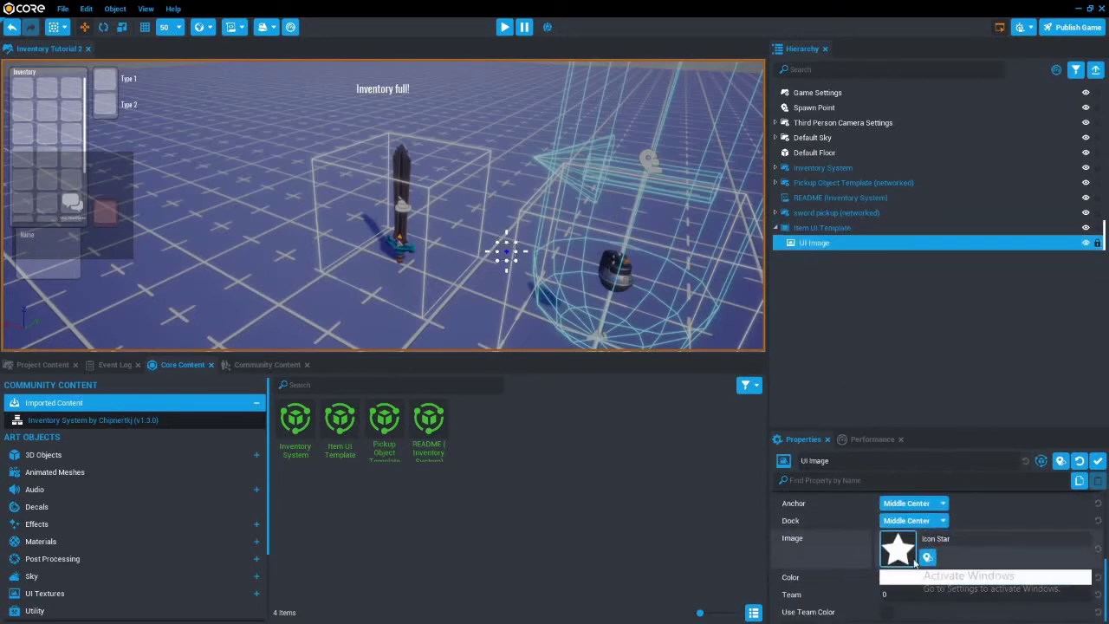
click(898, 549)
text(sw)
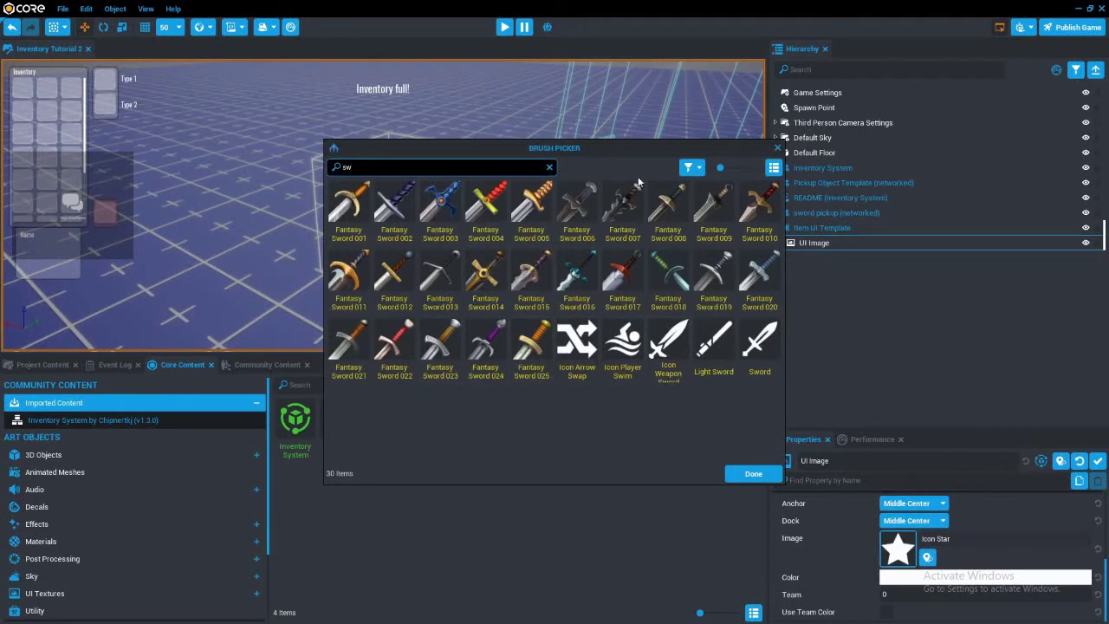
click(486, 205)
click(757, 478)
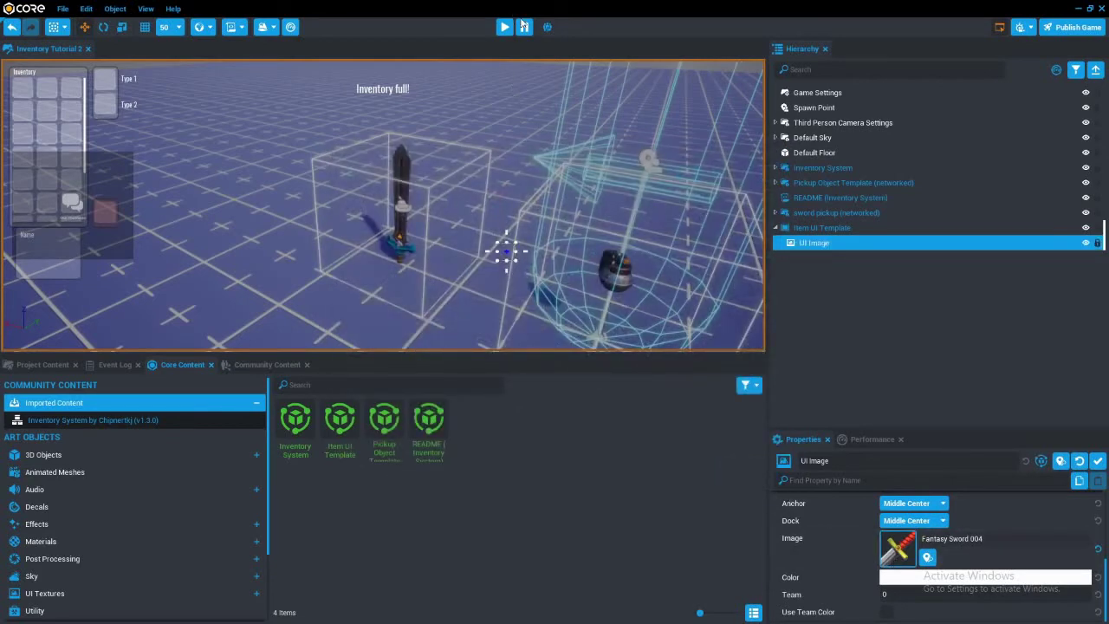
Create a new template named "sword ui template" from the edited Item UI Template.
click(823, 228)
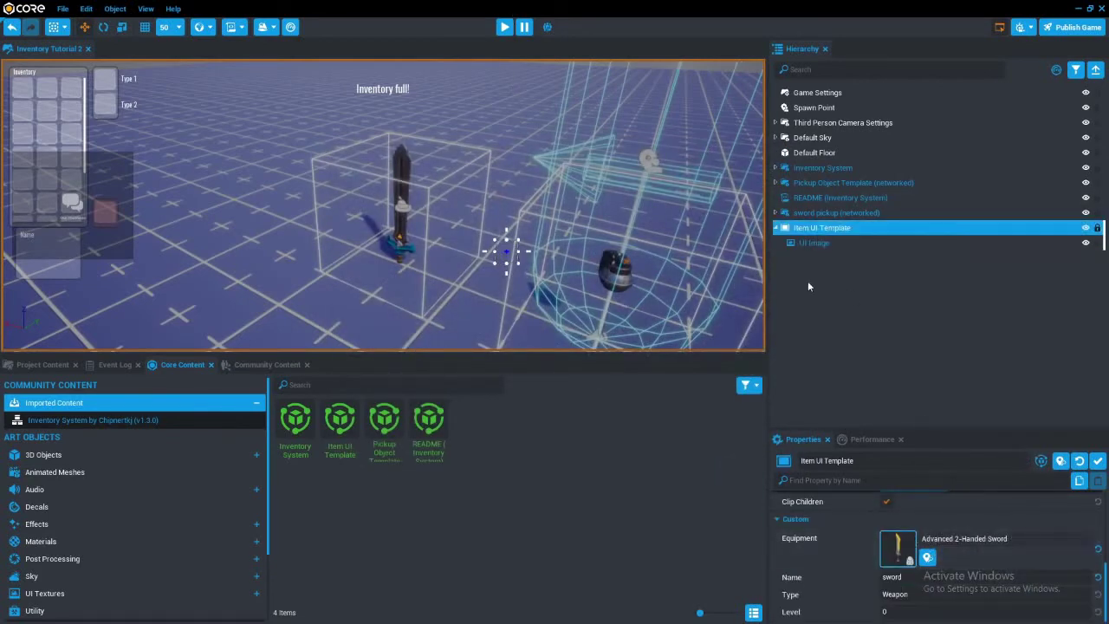
click(827, 211)
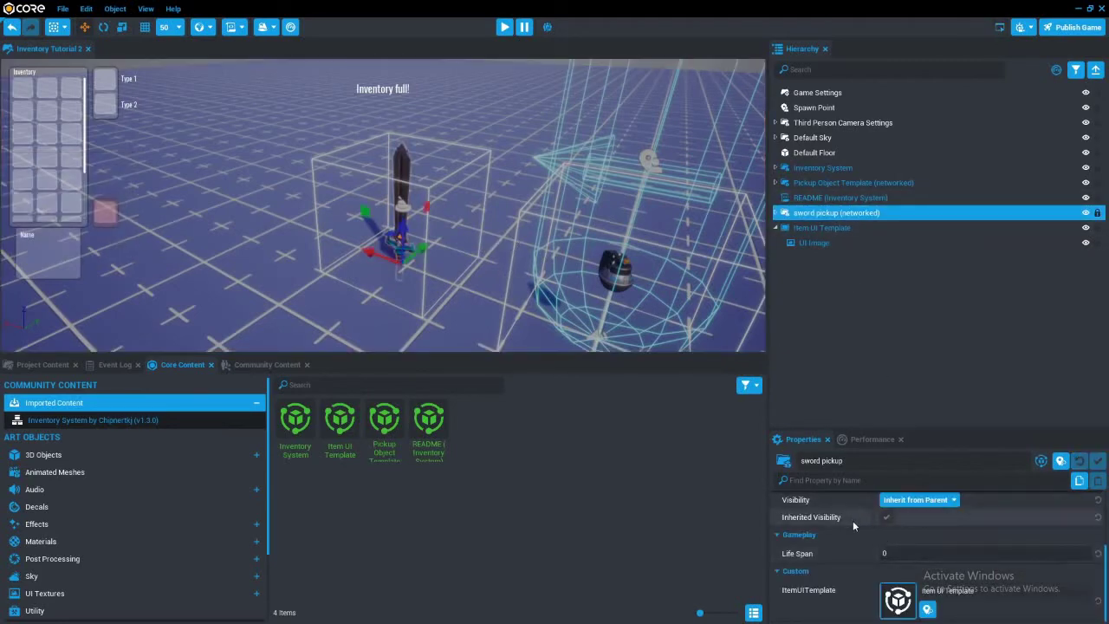
click(808, 227)
right_click(808, 228)
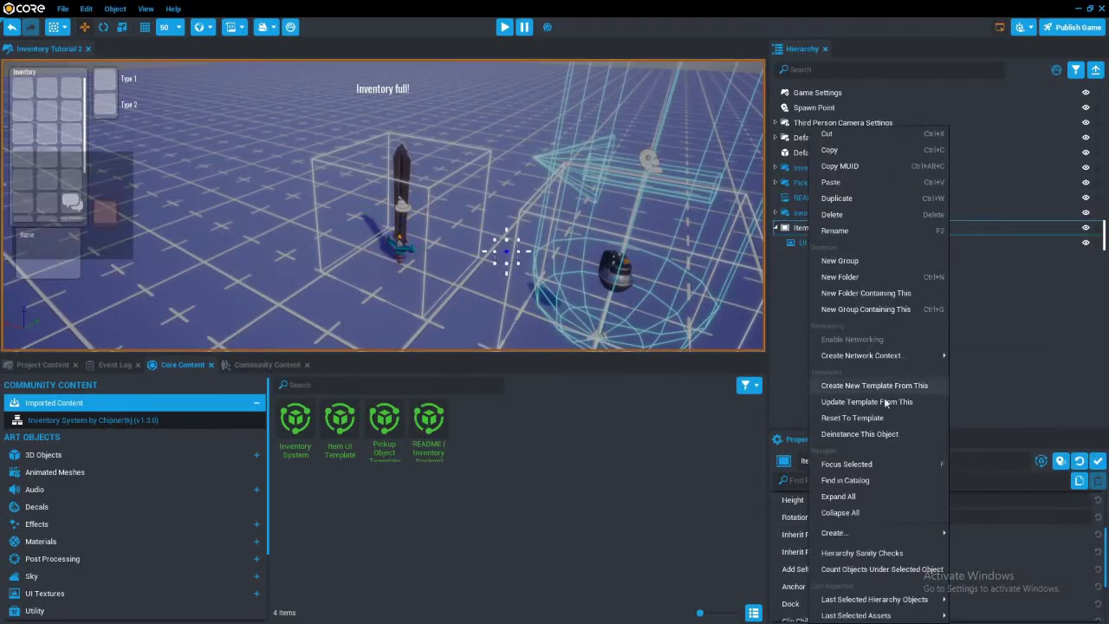
click(898, 385)
text(swo)
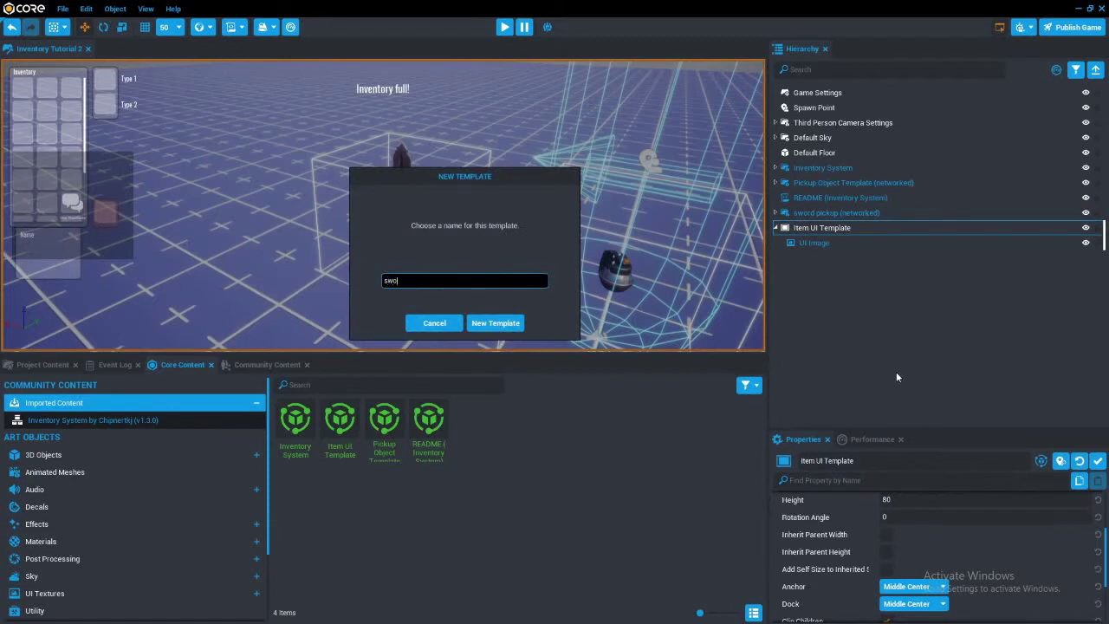
text(rd ui template)
key(Return)
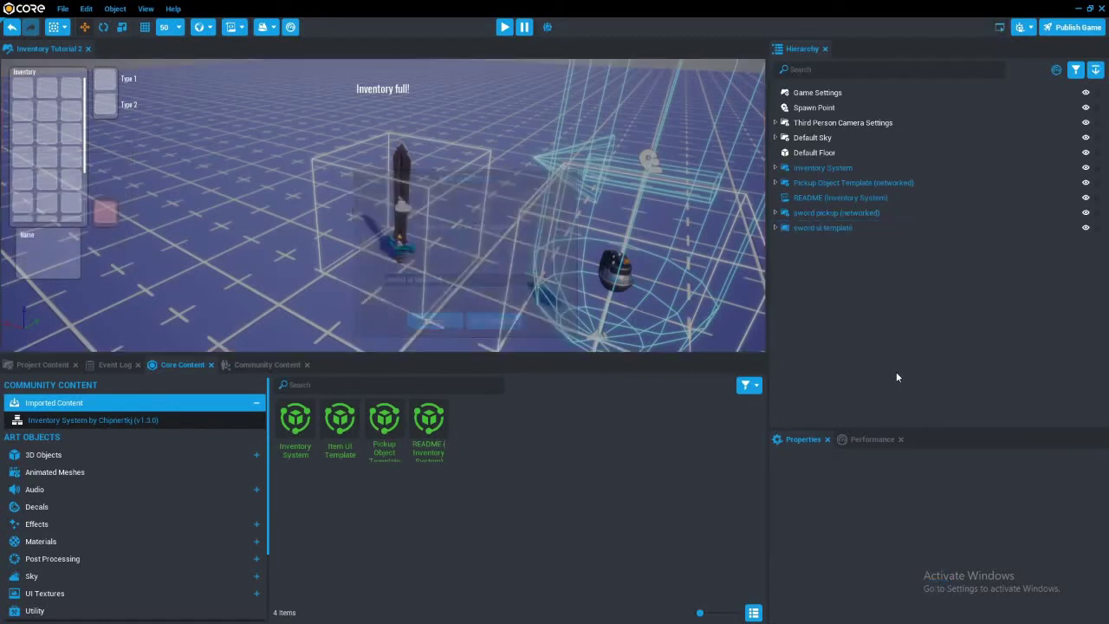
Assign sword ui template from the project's templates as the sword pickup object's ItemUITemplate property.
click(39, 365)
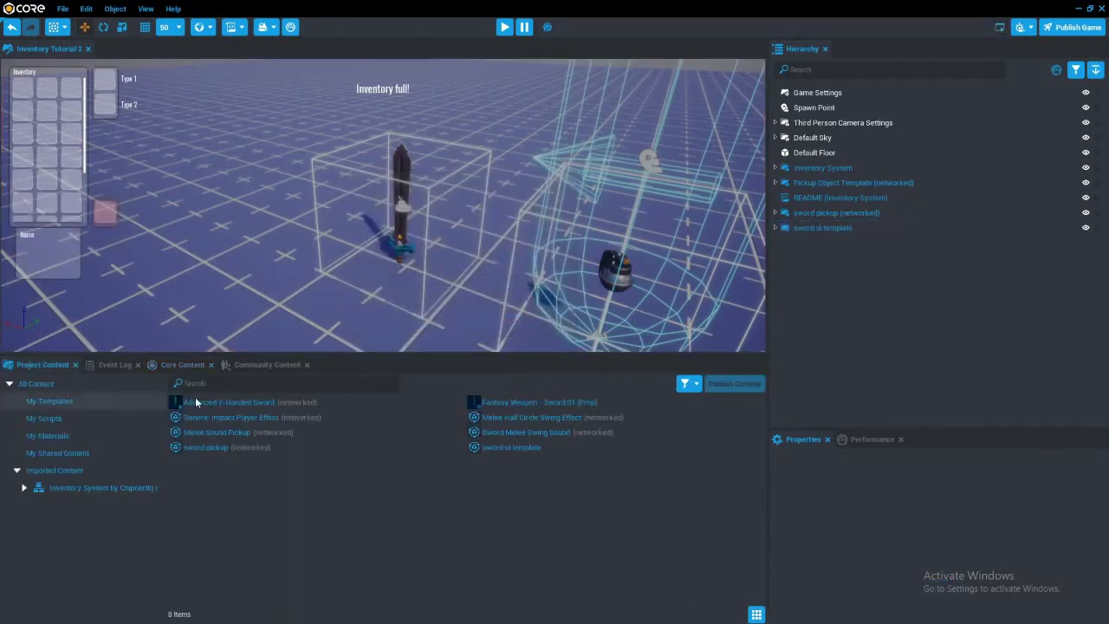
click(822, 214)
drag(502, 448, 897, 614)
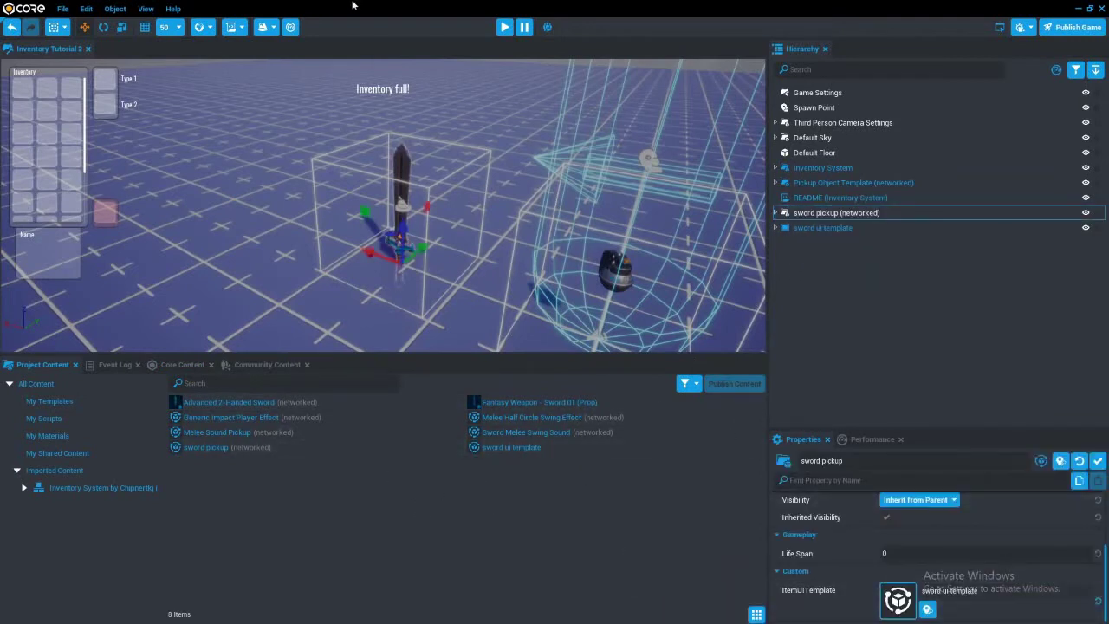
Preview the game, pick up the sword and look through the inventory for it, then stop the preview.
click(504, 27)
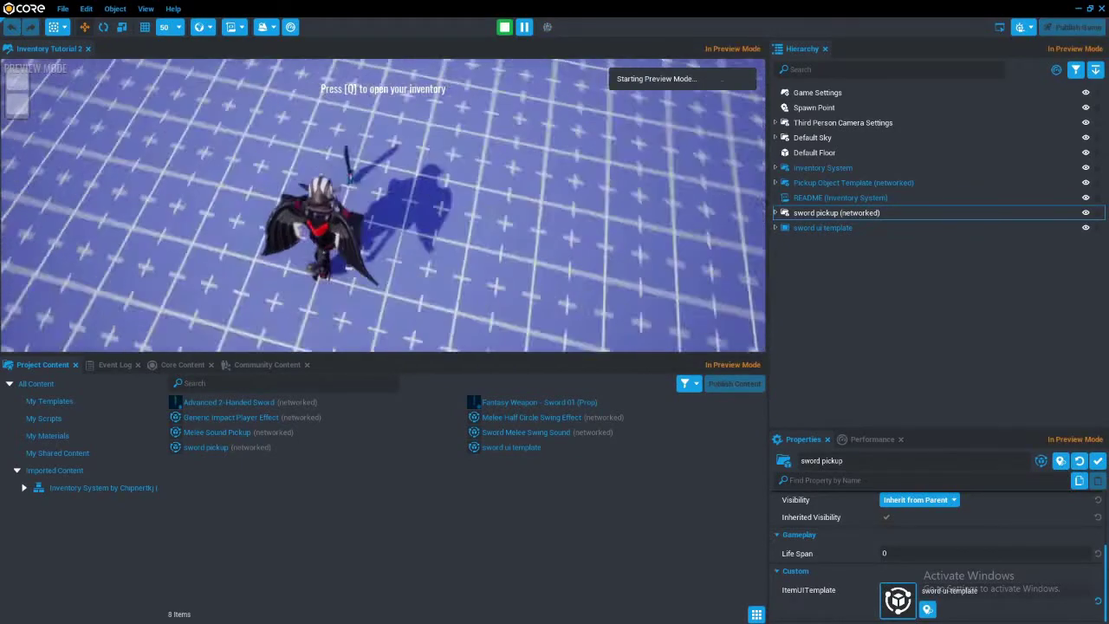
key(w)
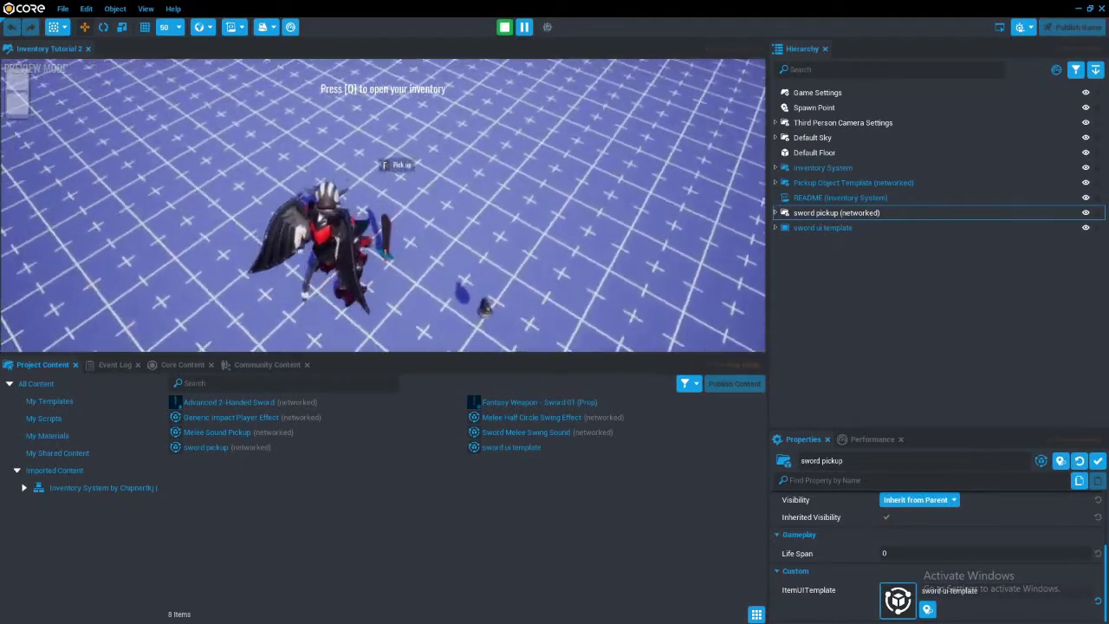
key(f)
key(q)
scroll(44, 132, down, 3)
key(space)
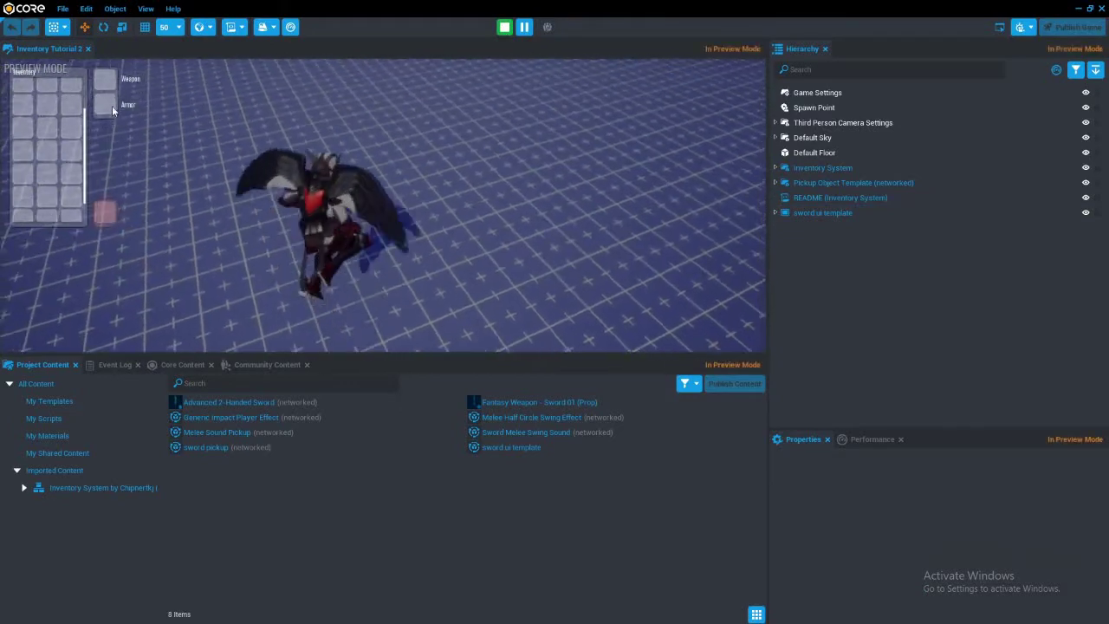
key(space)
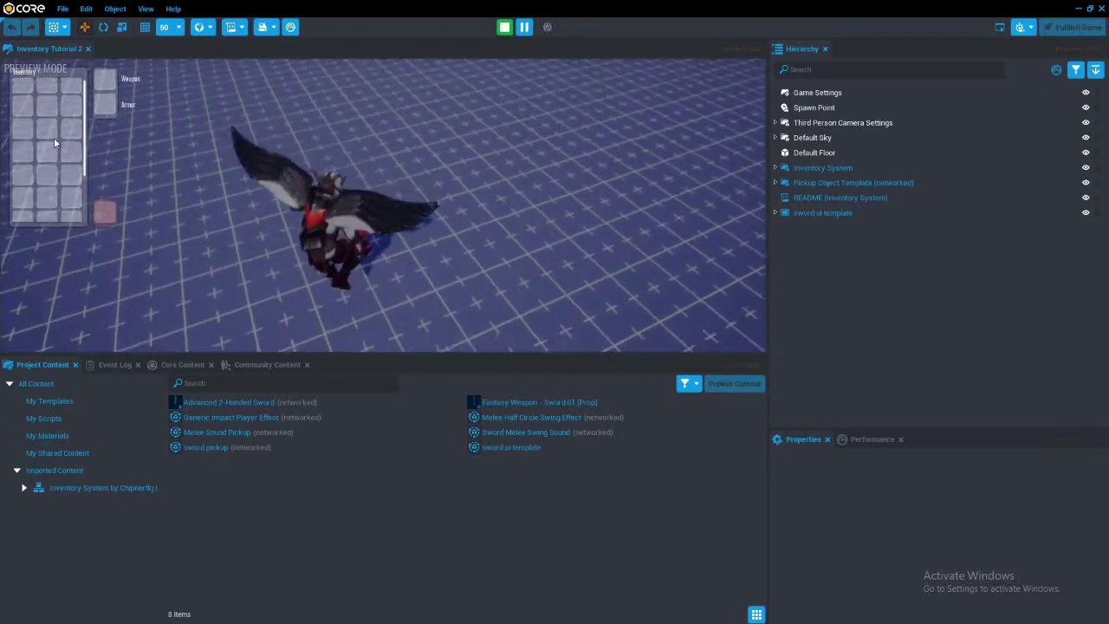
key(q)
key(=)
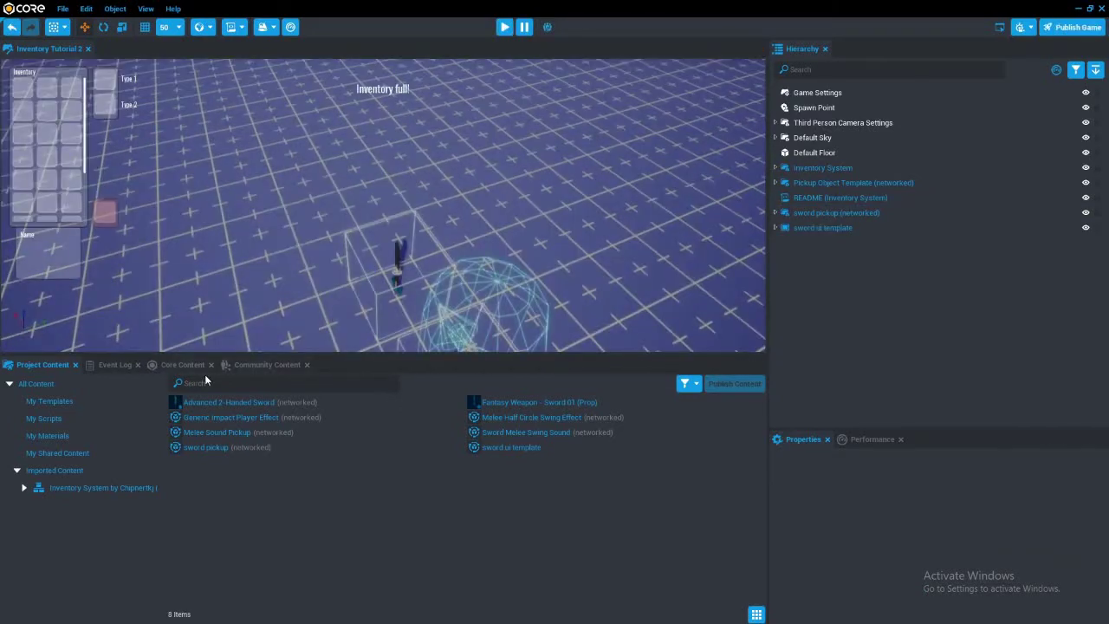
Check the event log and update the sword pickup template from its edited object in the hierarchy.
click(120, 365)
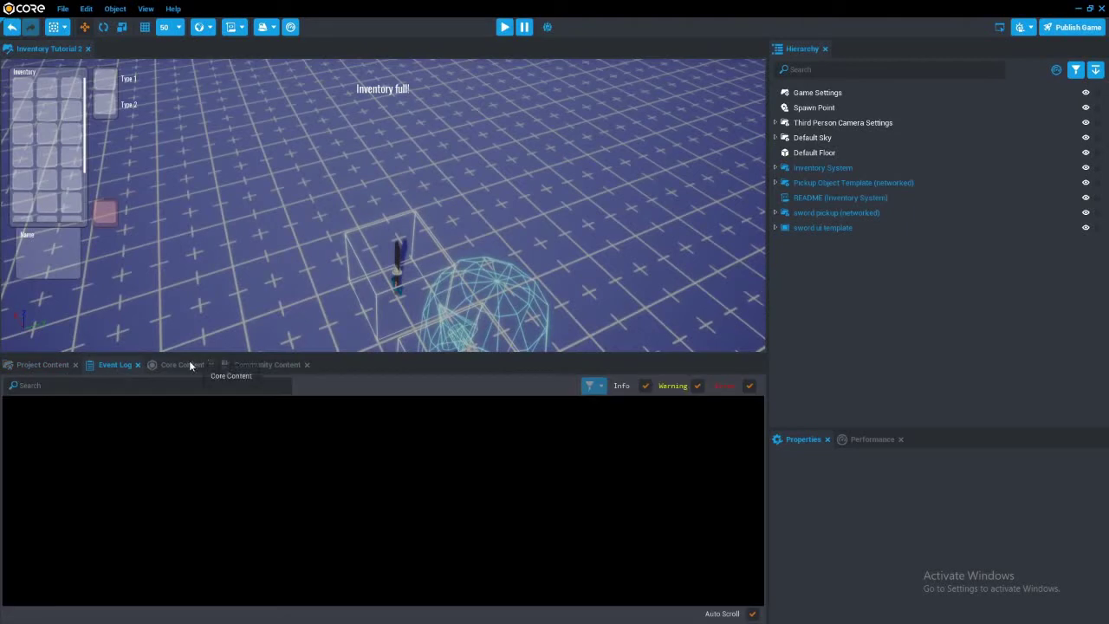
click(801, 229)
click(808, 212)
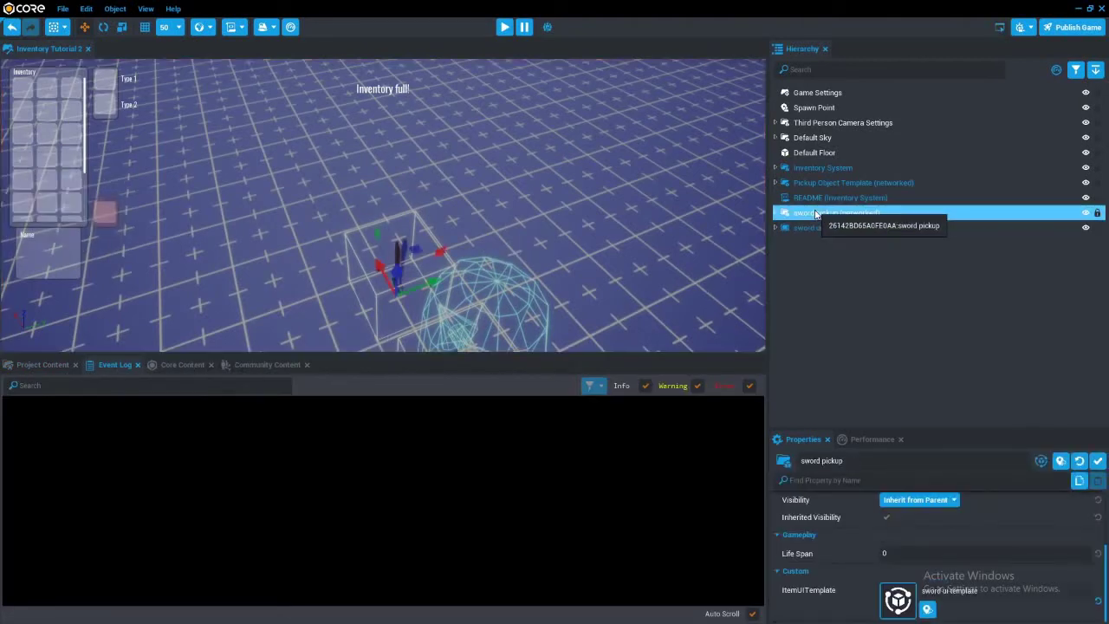
right_click(805, 212)
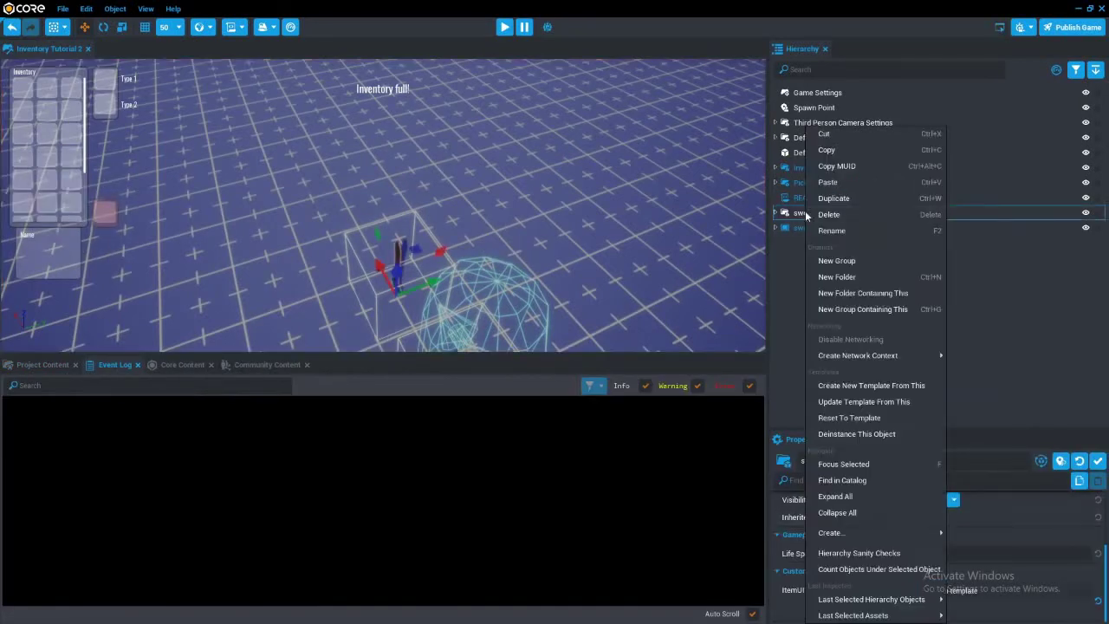
click(887, 397)
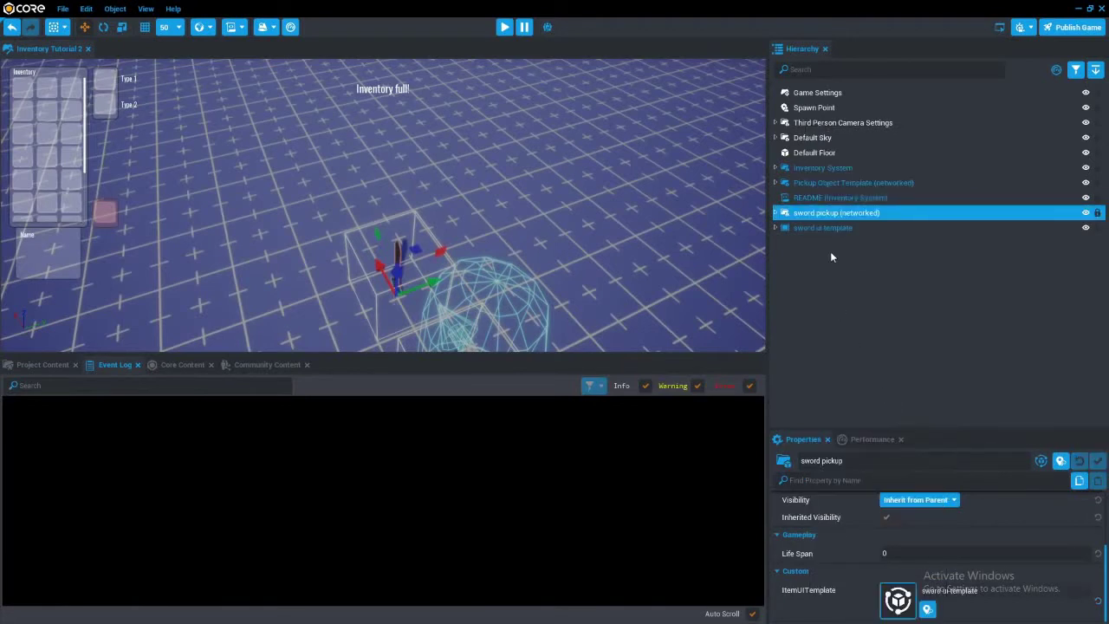
Set the X Offset and Y Offset of the sword ui template object to 0 and update its template from the edited object.
click(824, 228)
scroll(843, 539, down, 3)
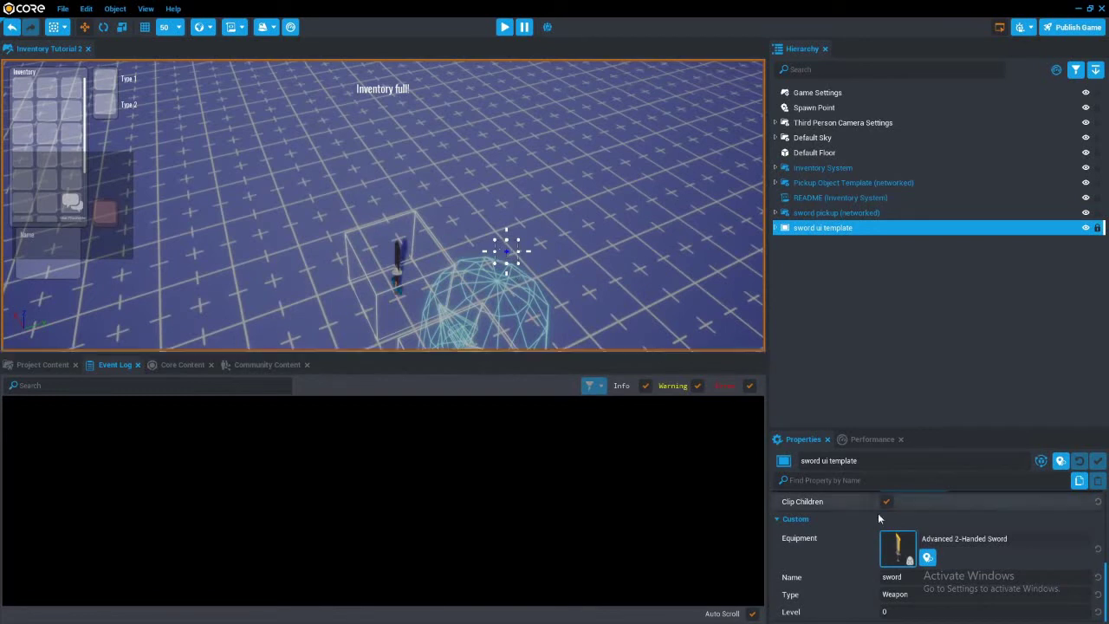
scroll(938, 593, up, 5)
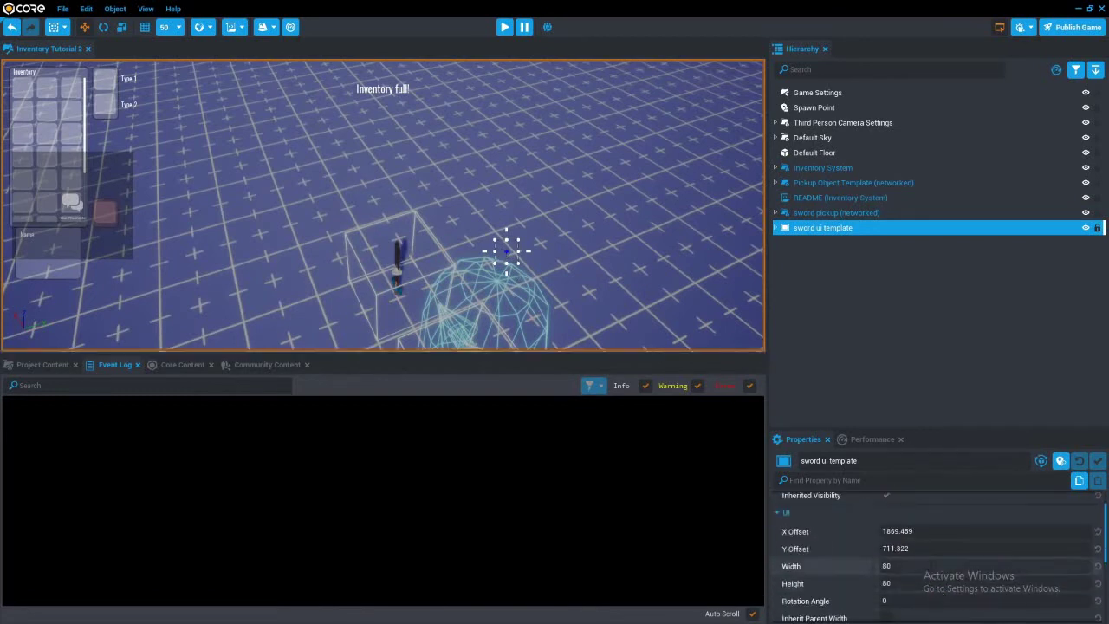
click(910, 549)
drag(910, 549, 776, 562)
text(0)
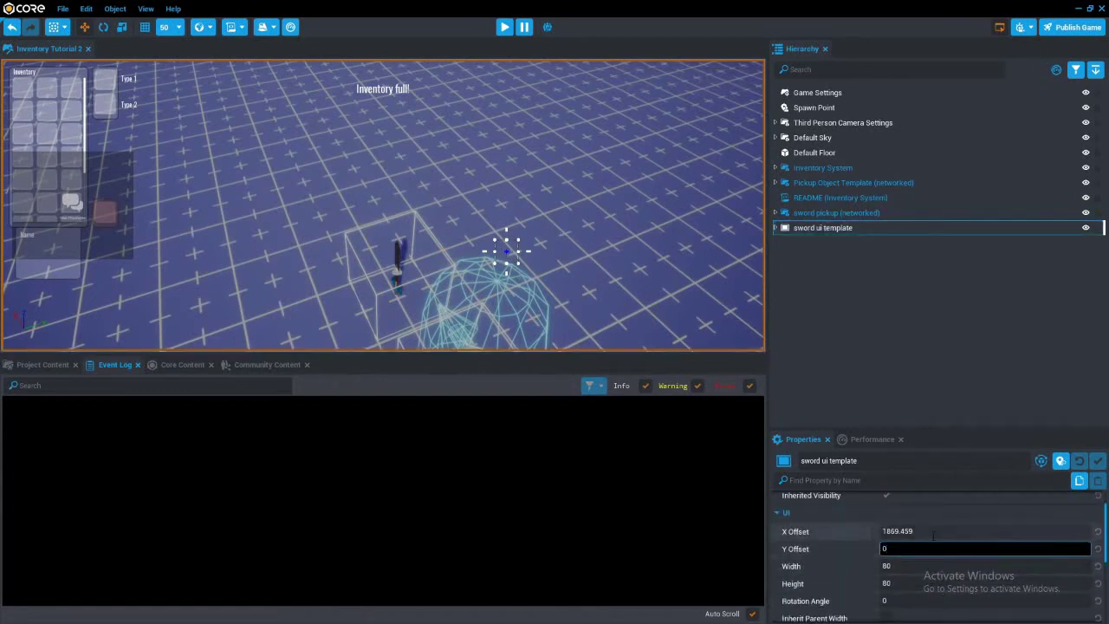
drag(917, 531, 798, 533)
text(0)
click(893, 347)
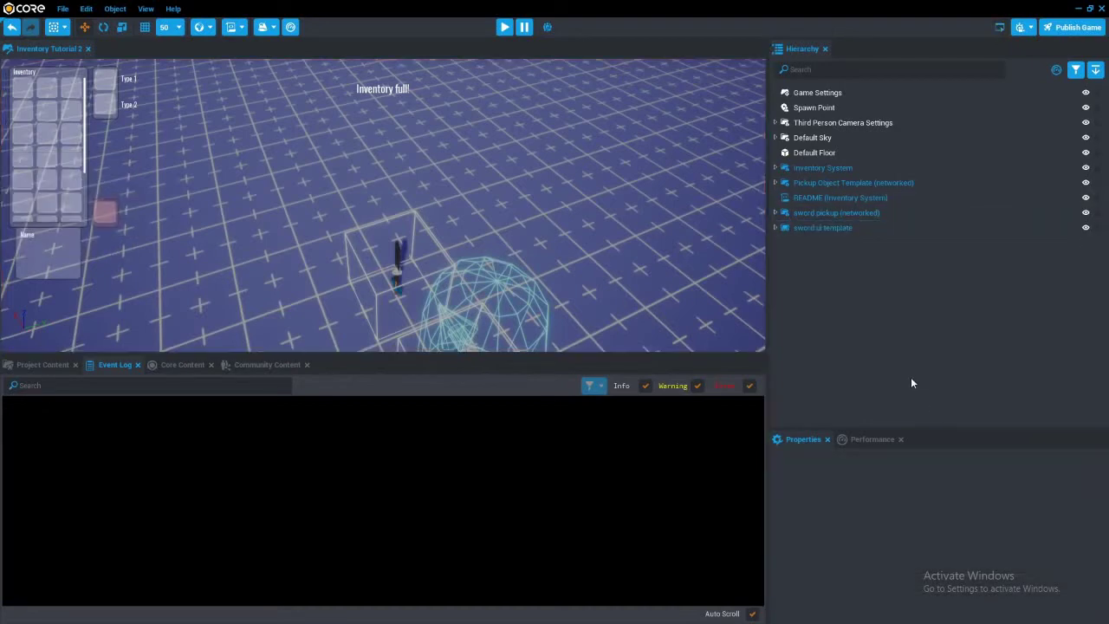
right_click(811, 227)
click(877, 417)
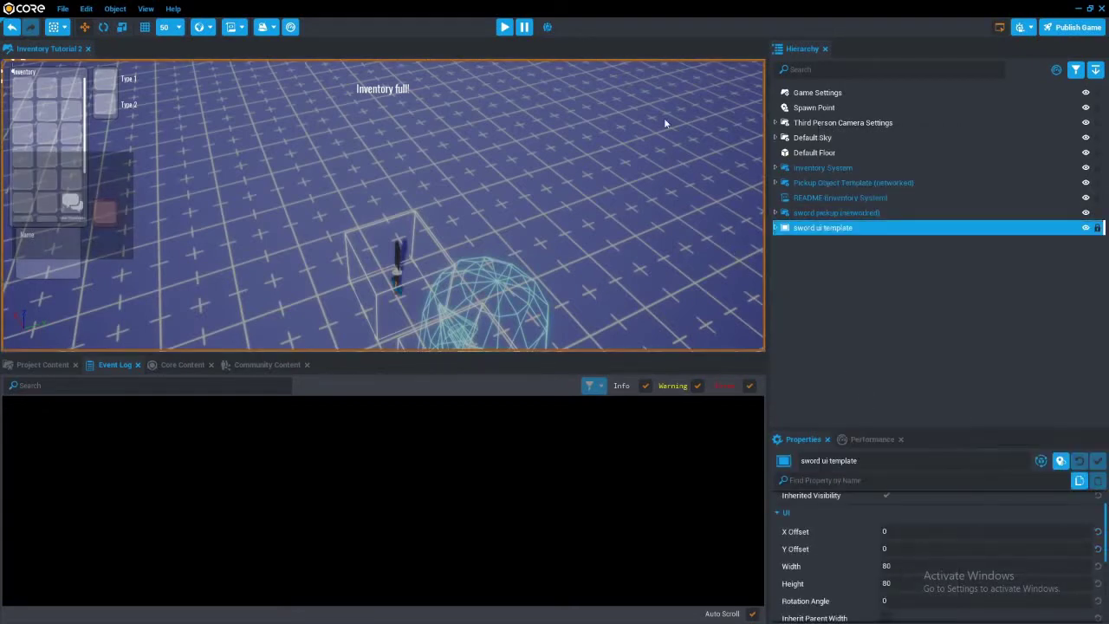
Preview the game, pick up the sword, and move it into the Weapon slot and back to the inventory.
click(503, 27)
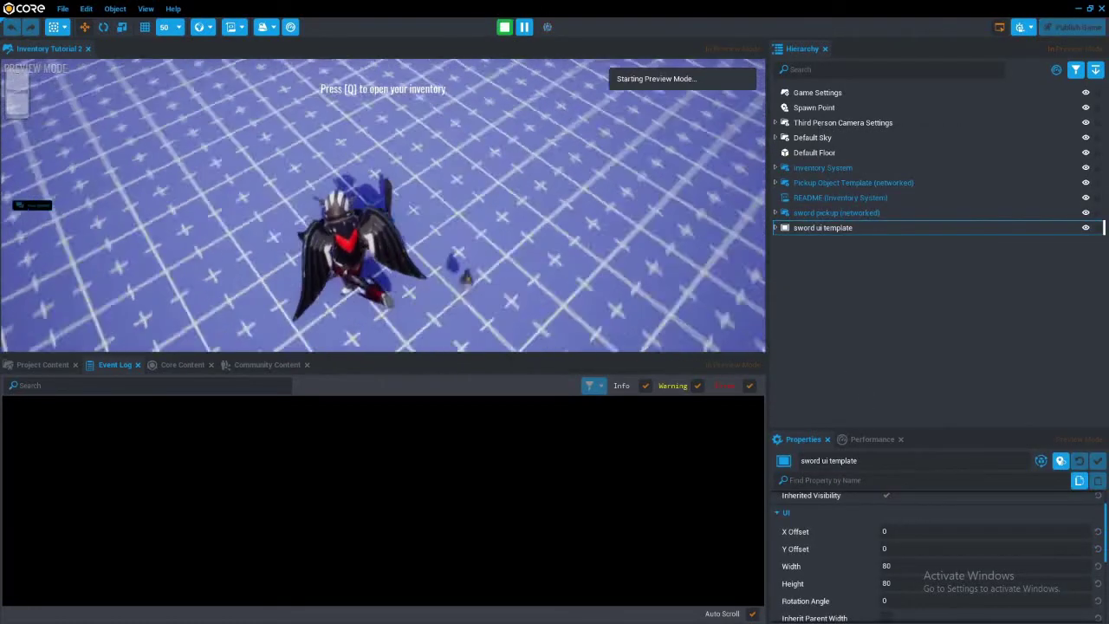
key(w)
key(f)
key(q)
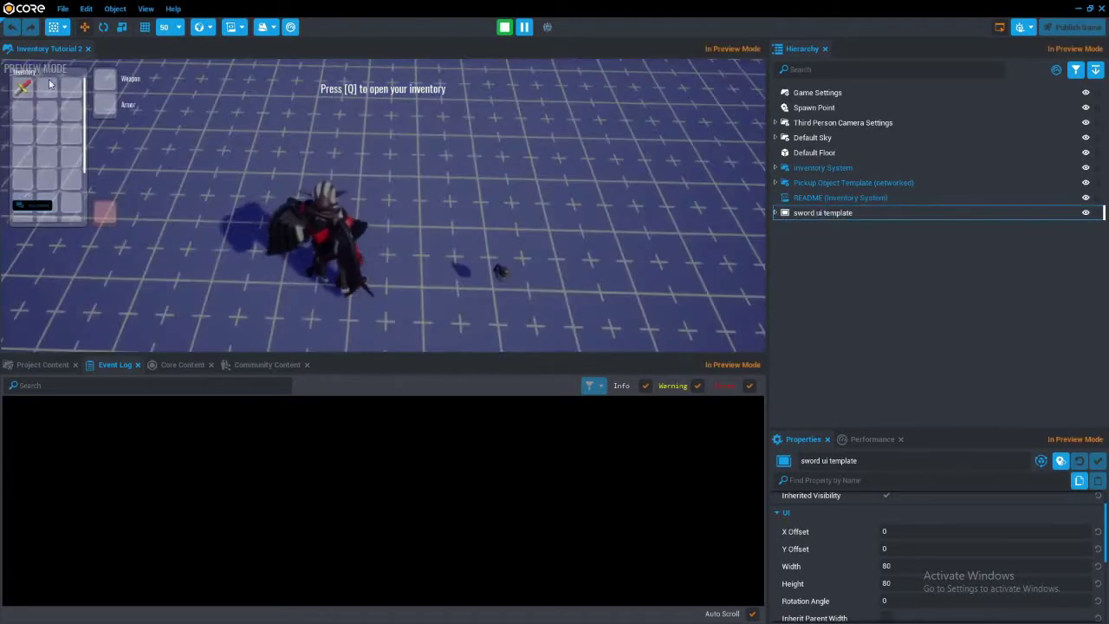
mouse_move(21, 97)
drag(22, 94, 105, 79)
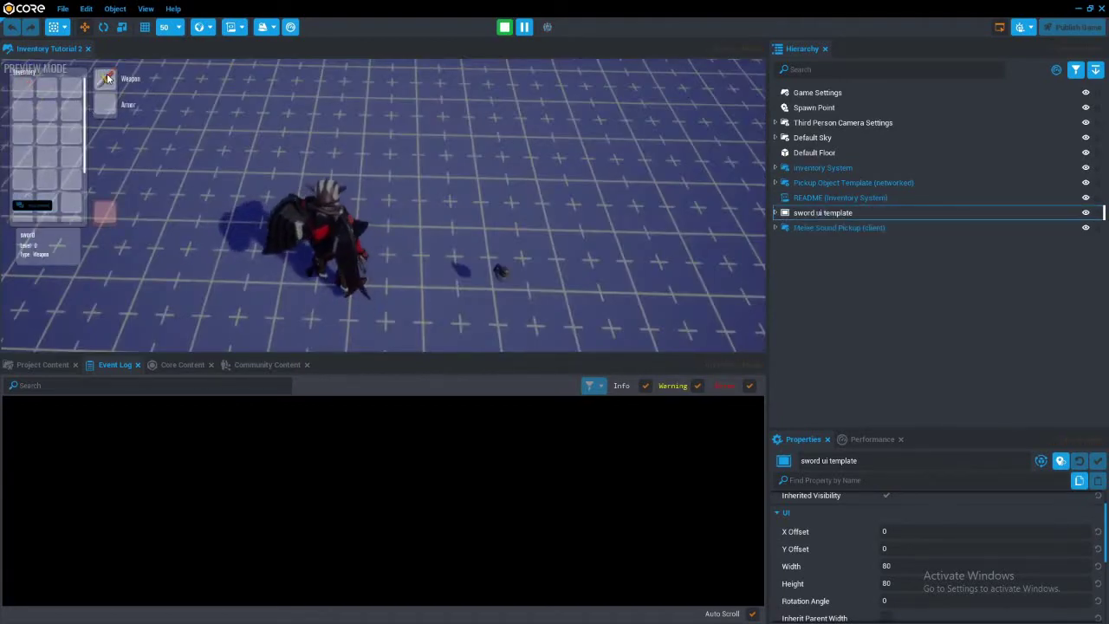
key(q)
key(q)
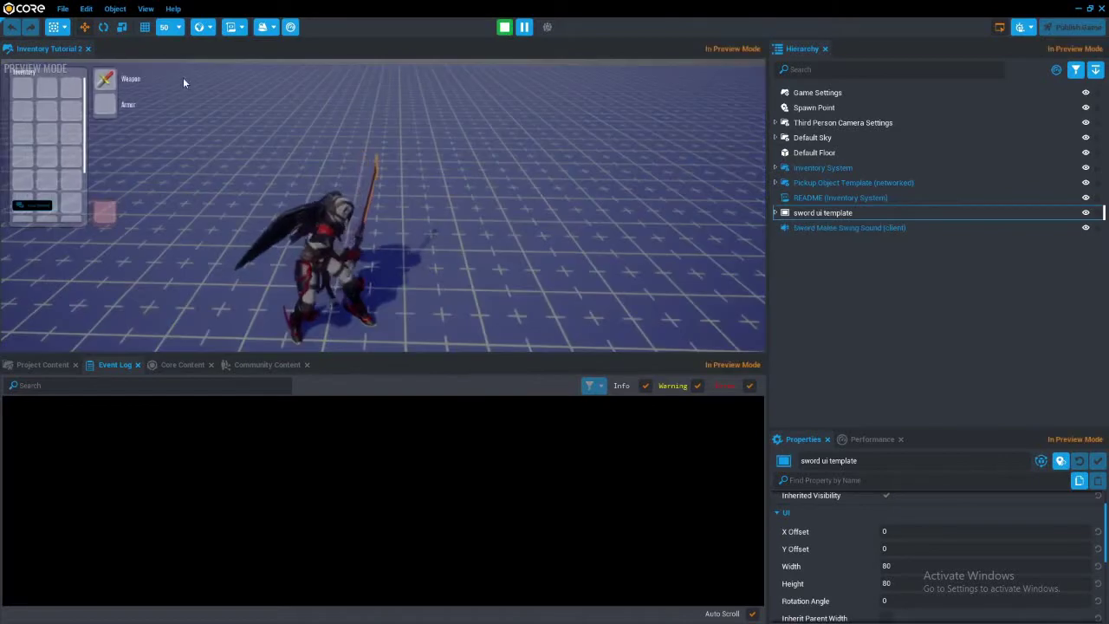
drag(105, 86, 23, 90)
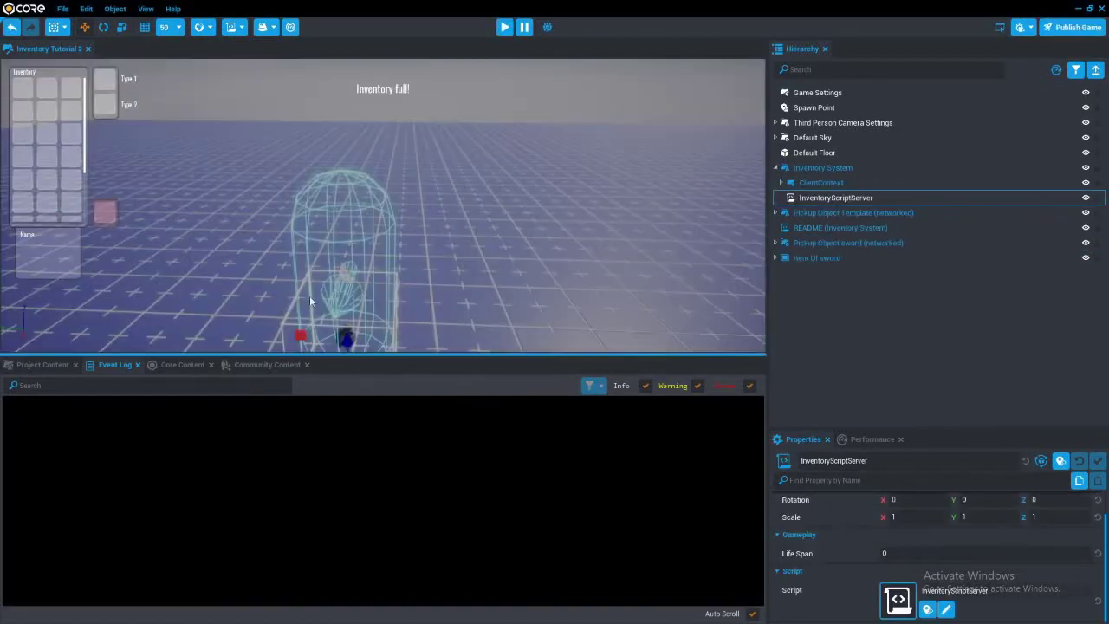
Switch to Visual Studio Code, undo the last edits to restore EquipItem's Unequip() lines, and reopen InventoryScriptServer from Core.
key(super)
click(606, 613)
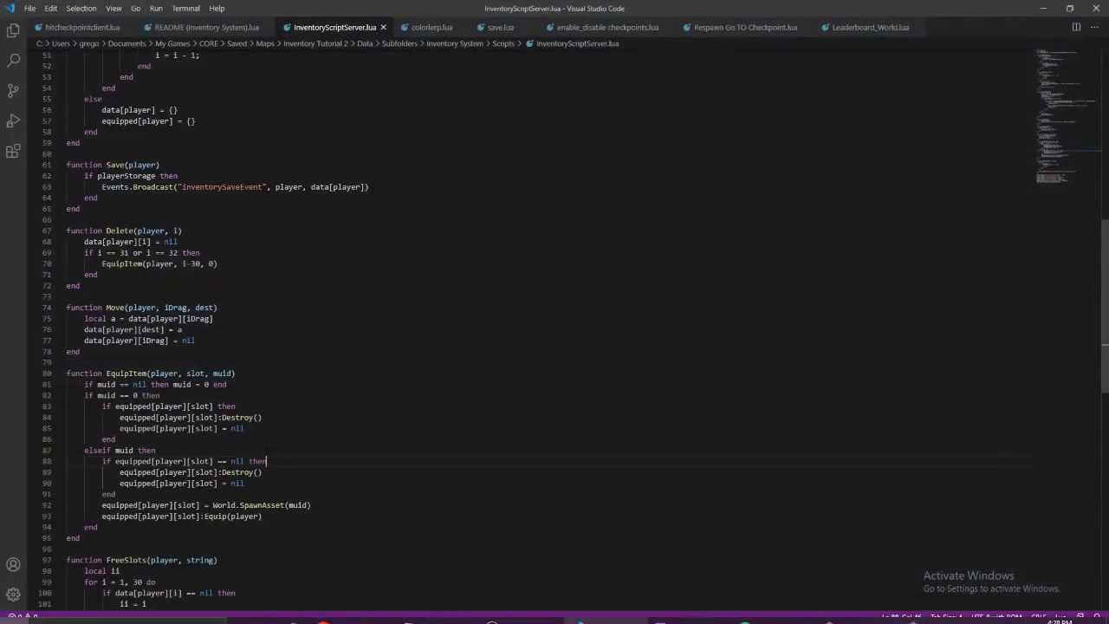
key(ctrl+z)
key(ctrl+z)
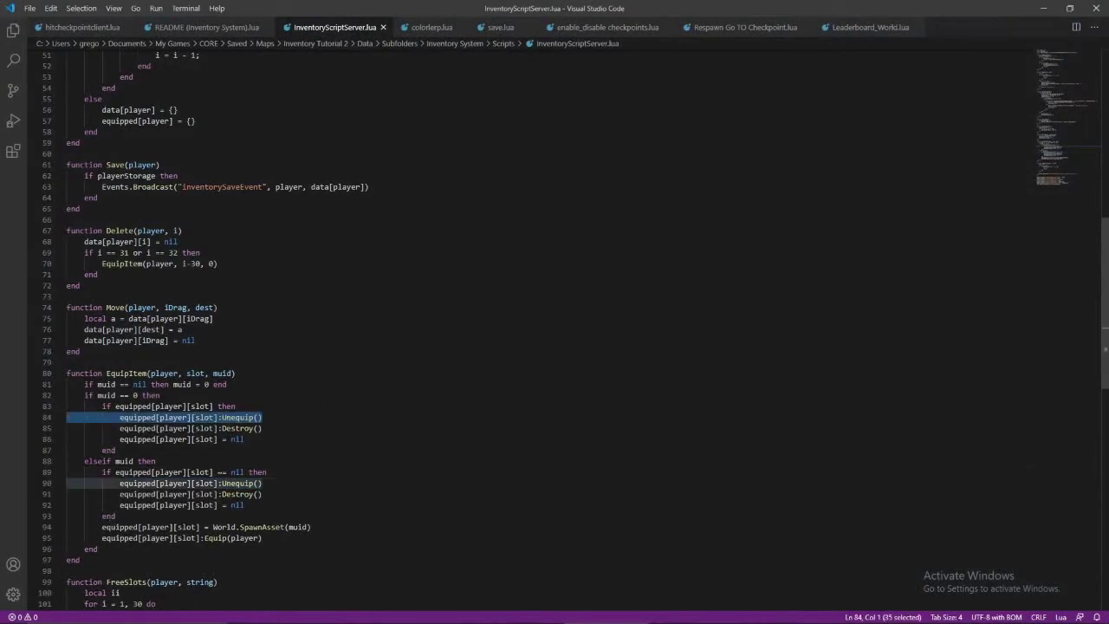
click(262, 417)
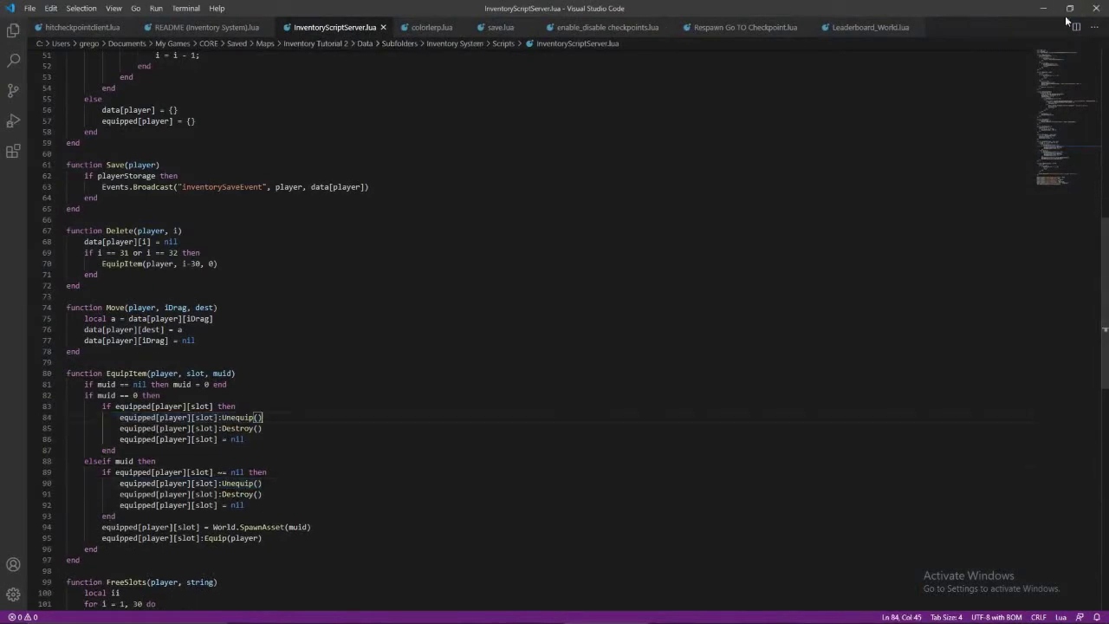
click(1041, 10)
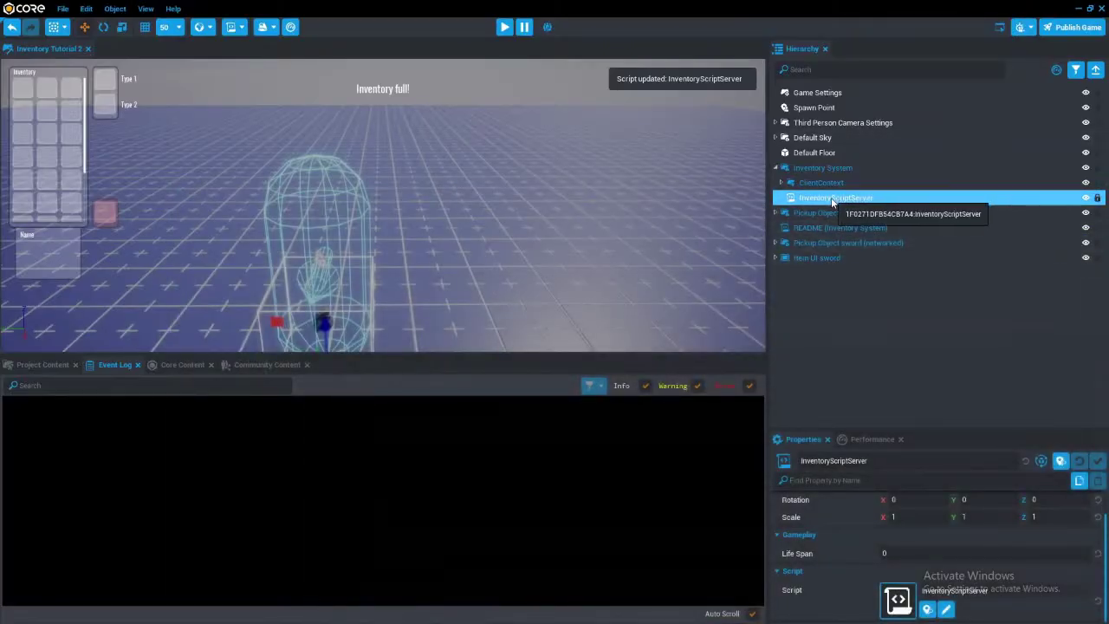
double_click(831, 198)
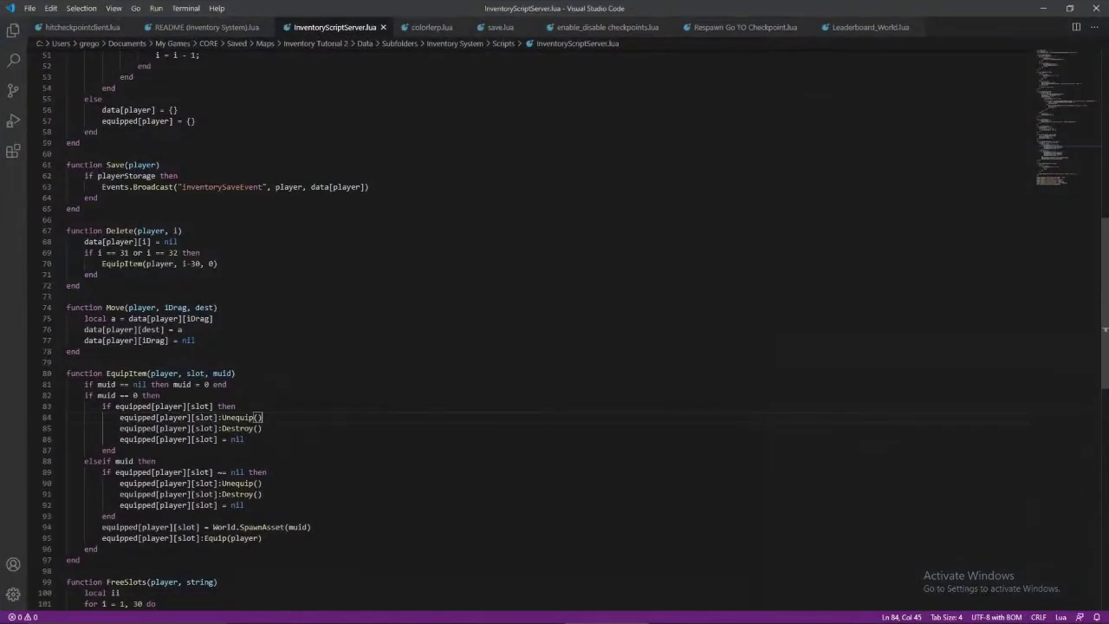
drag(262, 418, 59, 423)
key(BackSpace)
key(BackSpace)
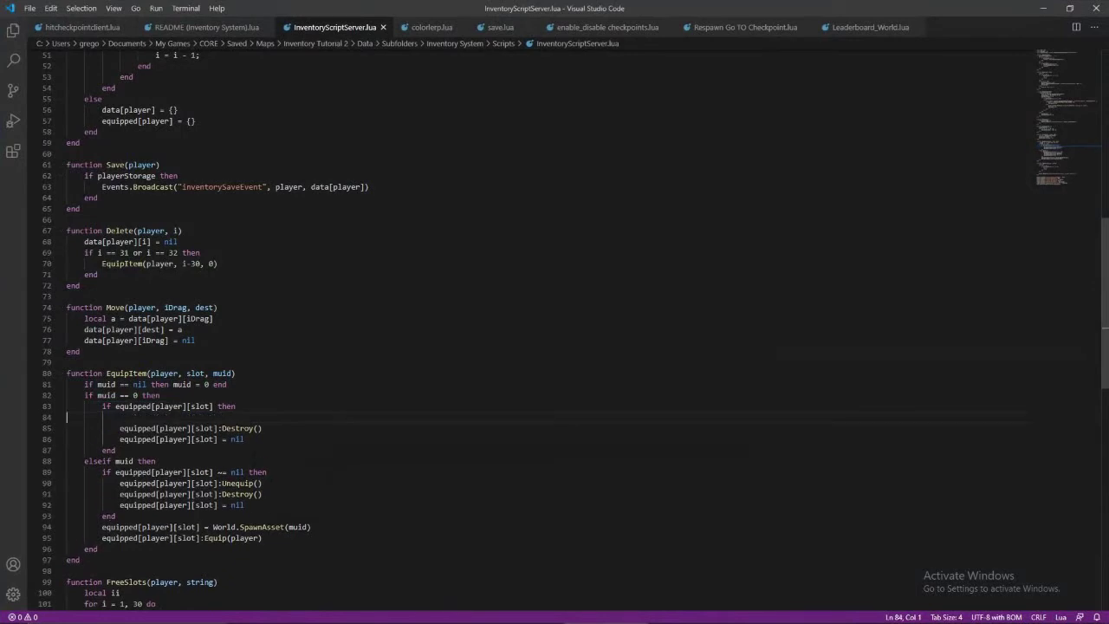
key(ctrl+z)
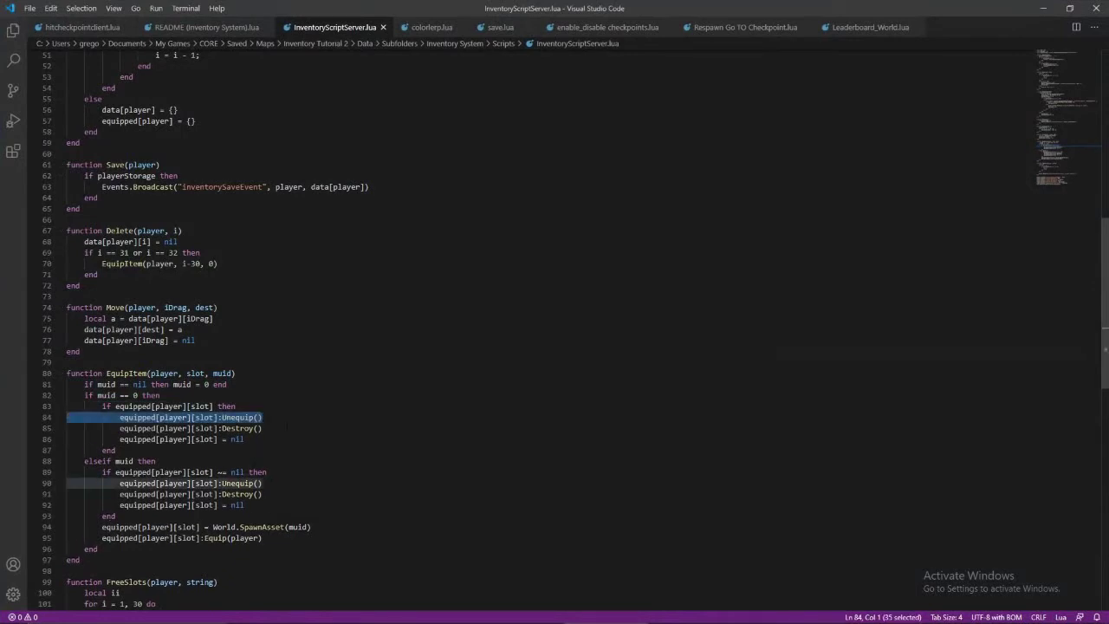
Delete both equipped[player][slot]:Destroy() lines from the EquipItem function in InventoryScriptServer.lua and return to Core.
drag(263, 428, 32, 434)
key(BackSpace)
key(BackSpace)
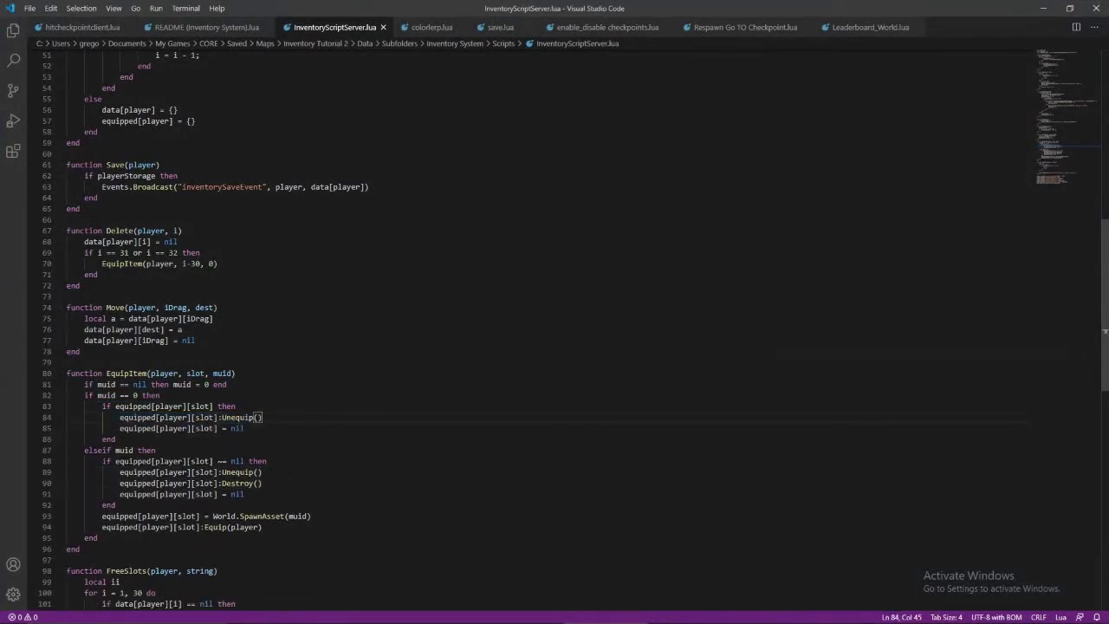
drag(263, 482, 48, 477)
key(BackSpace)
key(BackSpace)
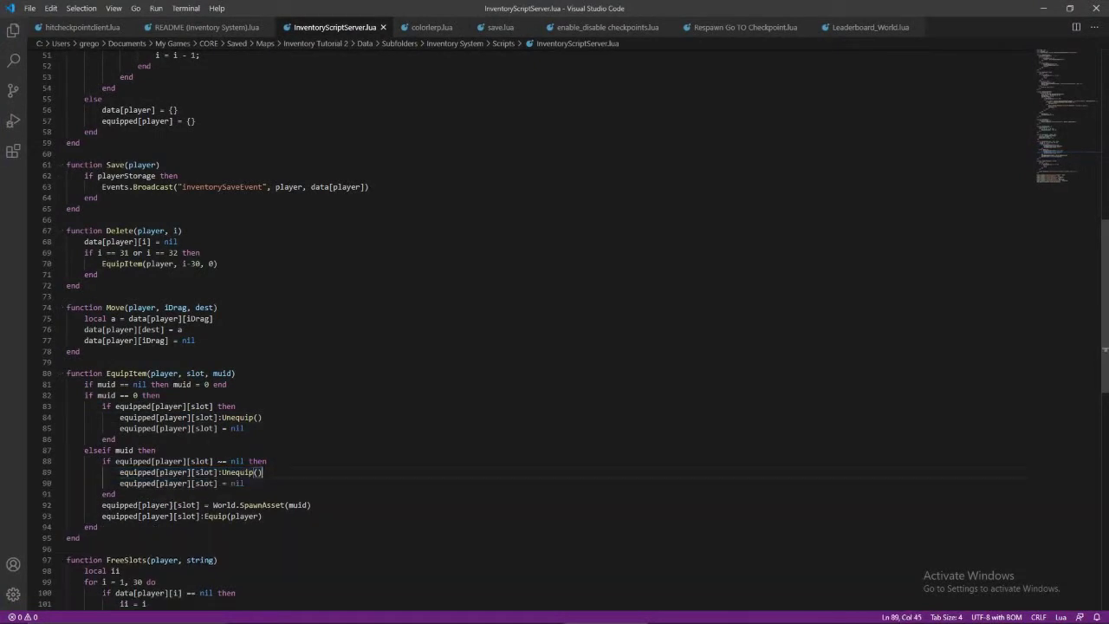
click(1047, 8)
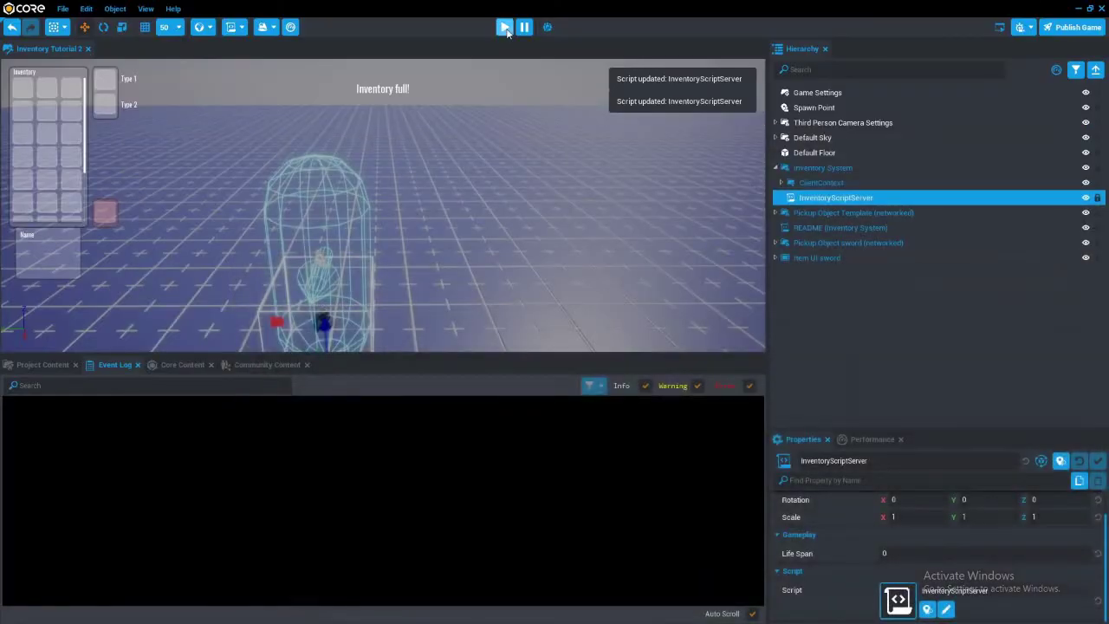
Preview the game, pick up the sword, equip it in the Weapon slot and test its attacks.
click(506, 27)
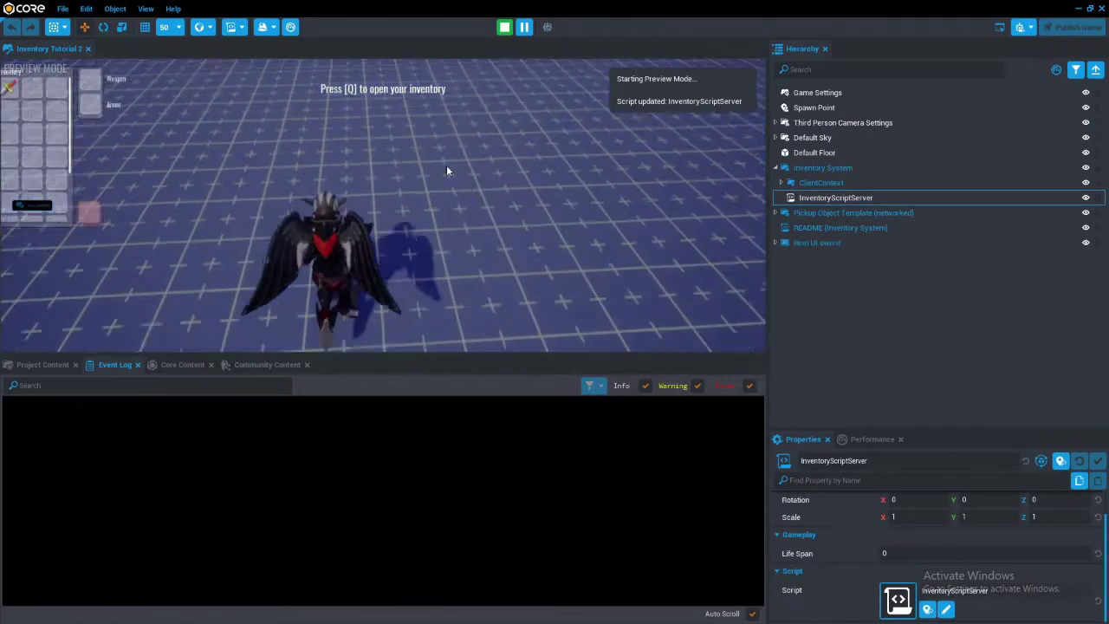
mouse_move(14, 89)
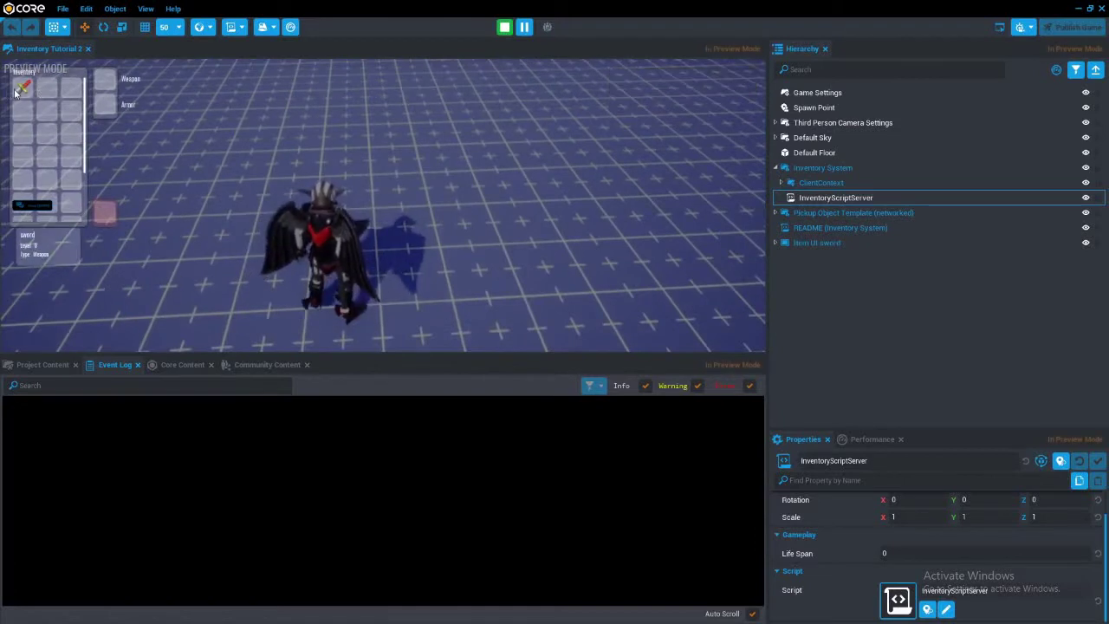
drag(84, 86, 109, 78)
key(i)
click(113, 82)
key(i)
key(i)
key(i)
key(i)
click(109, 78)
click(109, 78)
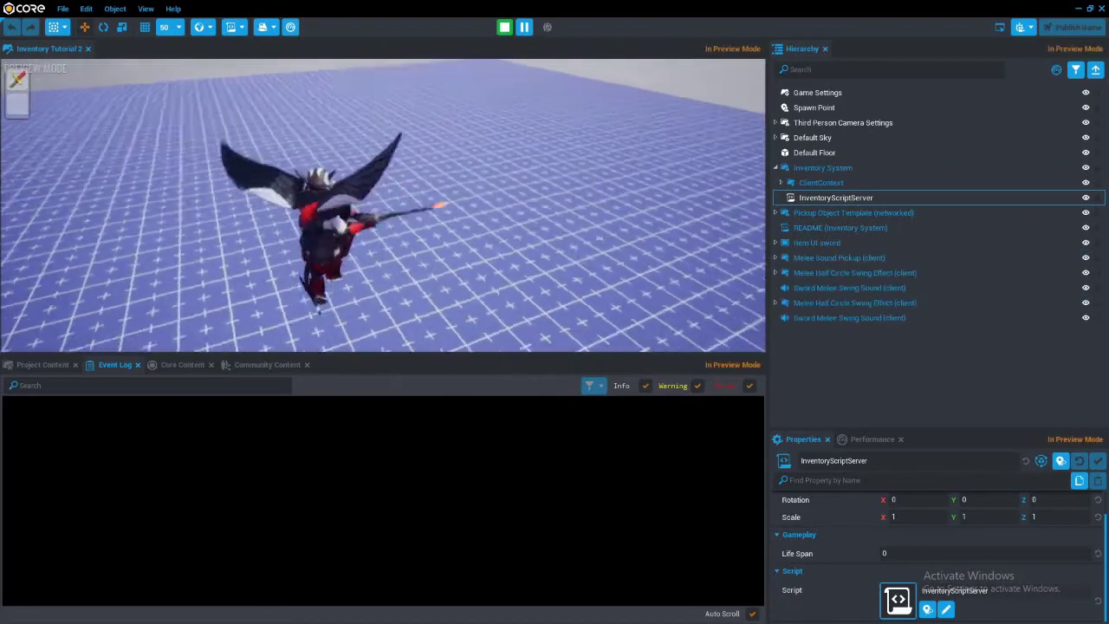
key(i)
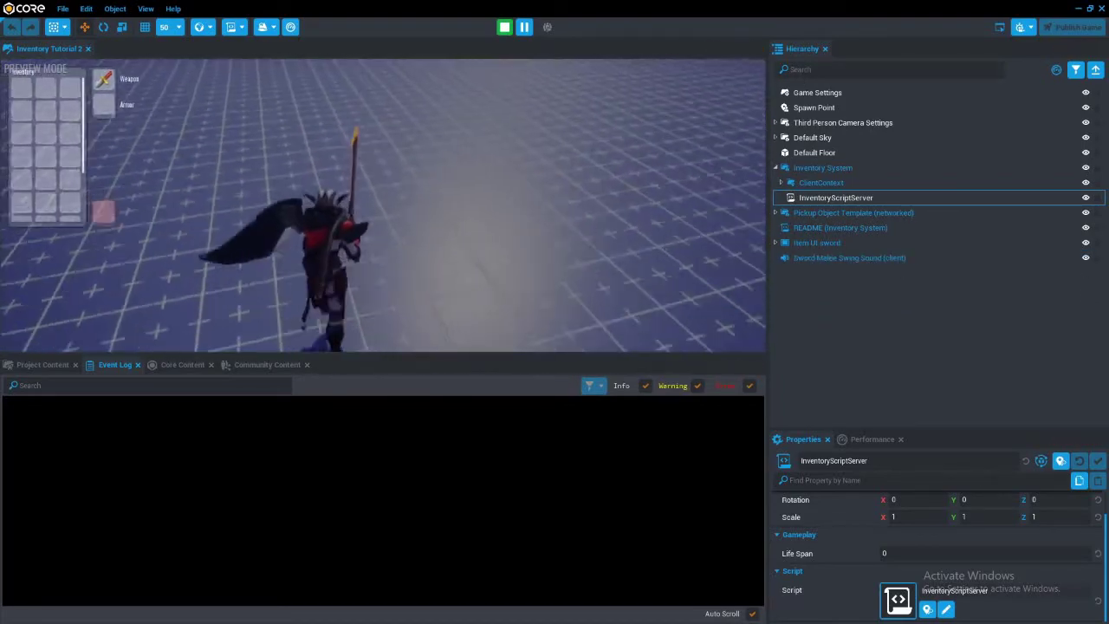
Pick up the Pickup Object Template item, swap it and the sword in the Weapon slot, test the sword's attacks, and stop the preview.
key(i)
key(f)
key(i)
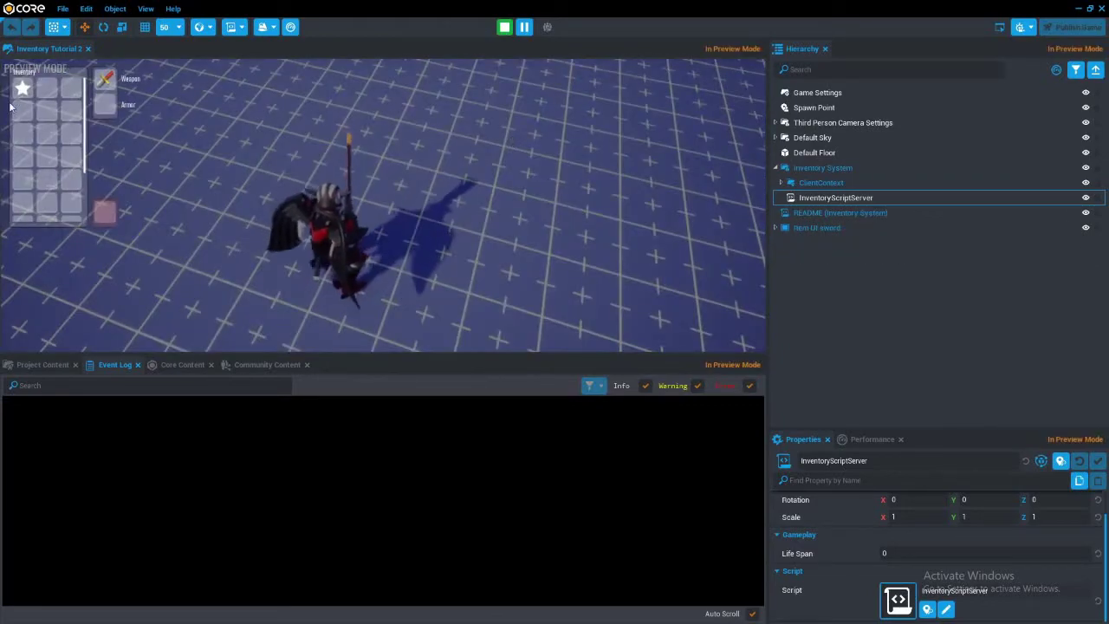
drag(52, 93, 124, 82)
key(i)
key(i)
drag(28, 91, 104, 80)
key(i)
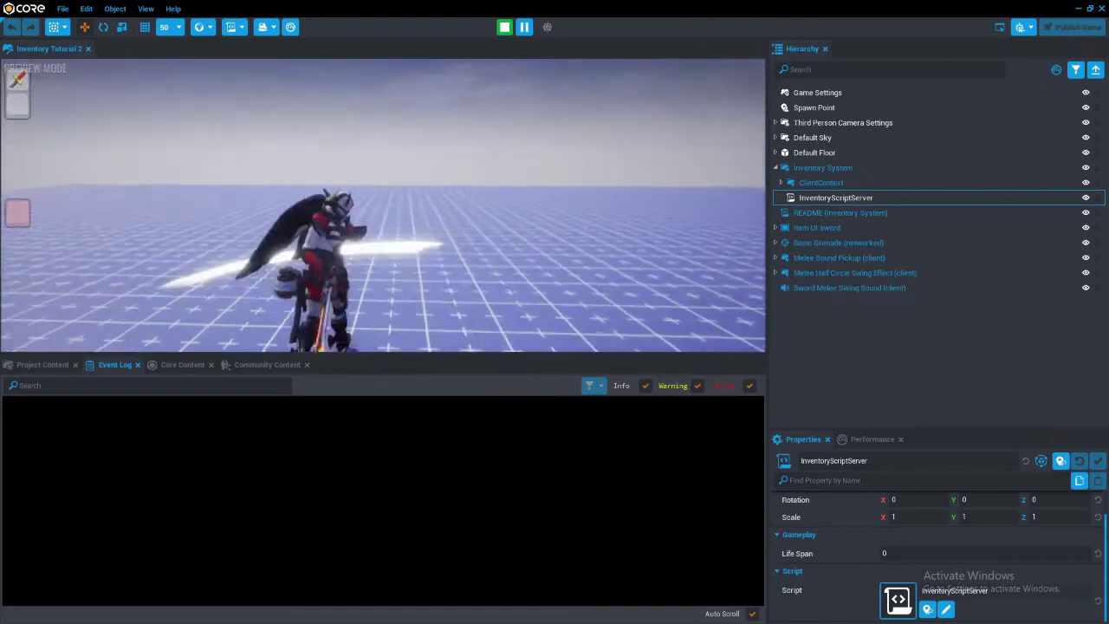
click(383, 206)
click(383, 205)
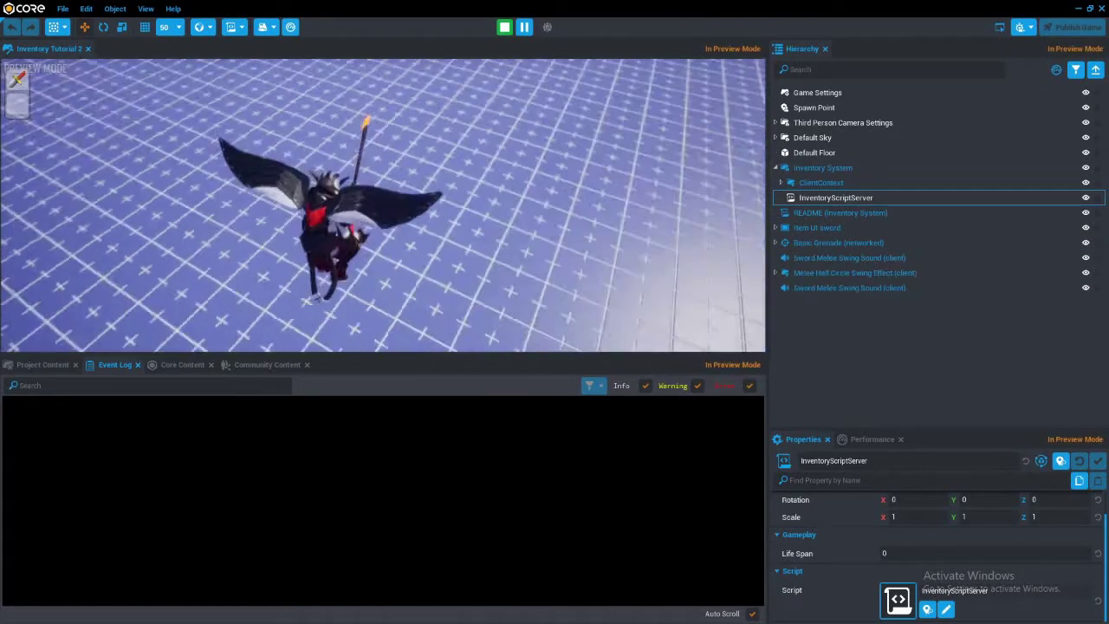
key(=)
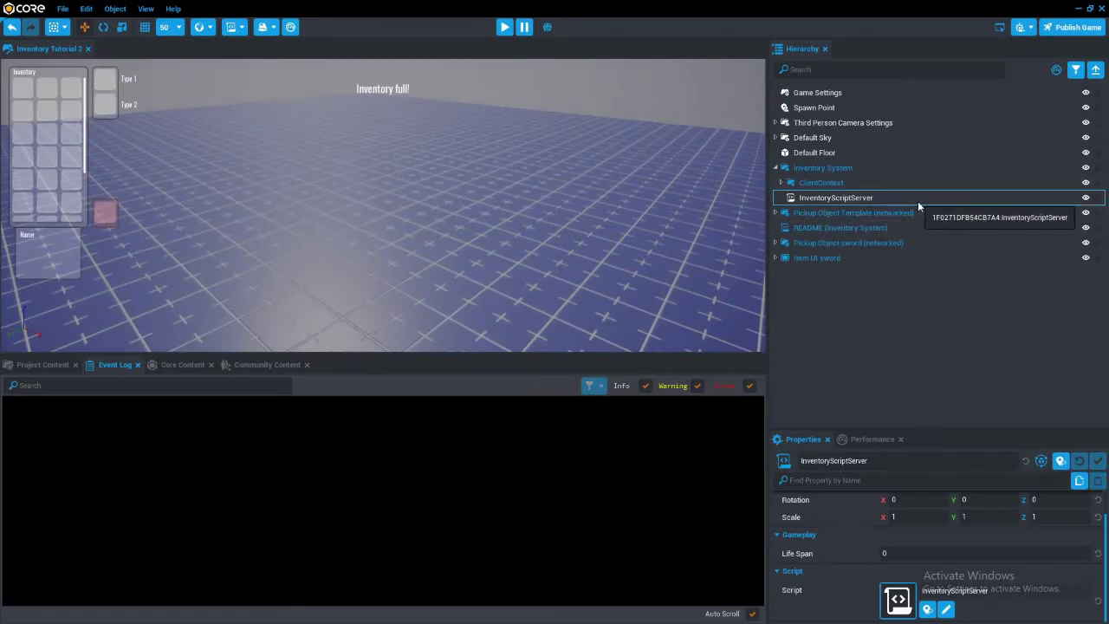
Collapse Inventory System, switch to Visual Studio Code, review the Inventory System README's template, usage and storage setup instructions, and return to Core.
click(776, 167)
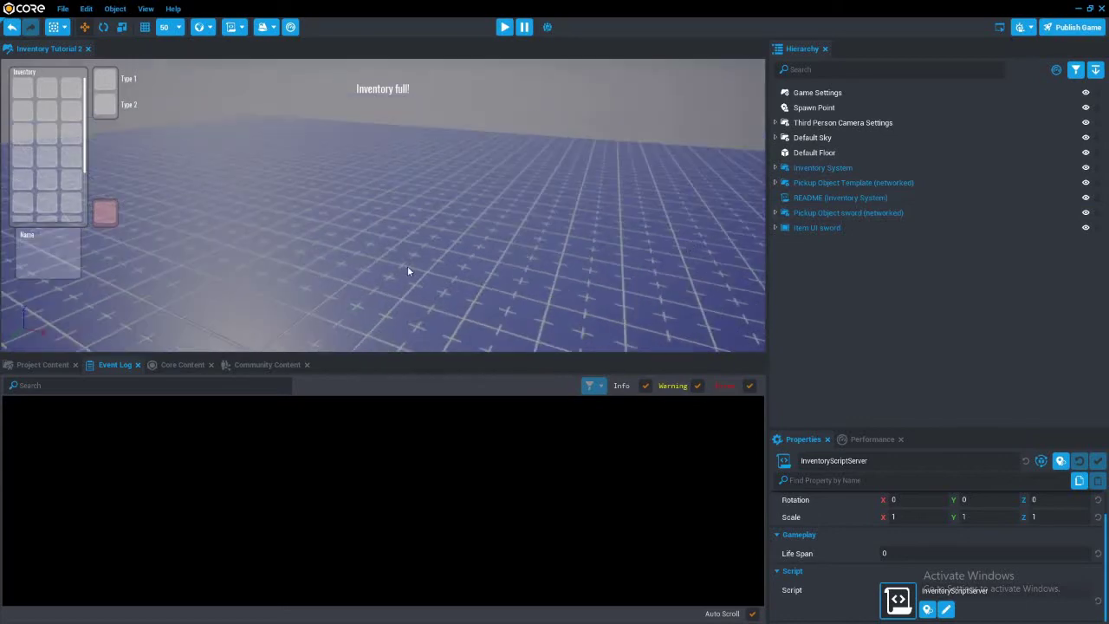
key(super)
key(super)
key(super)
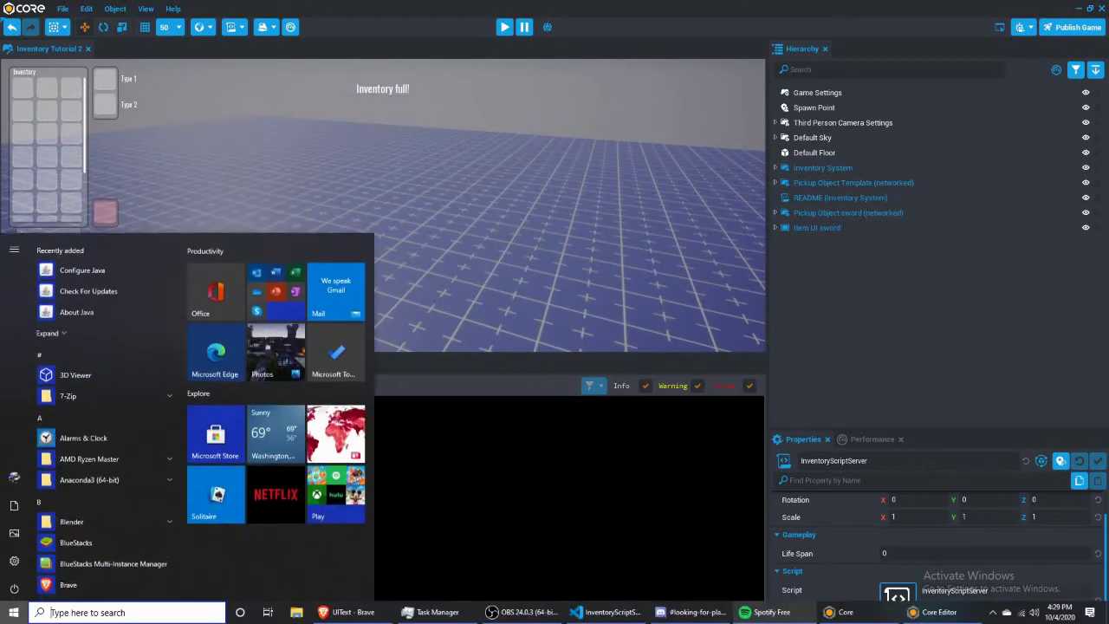
mouse_move(787, 618)
click(607, 612)
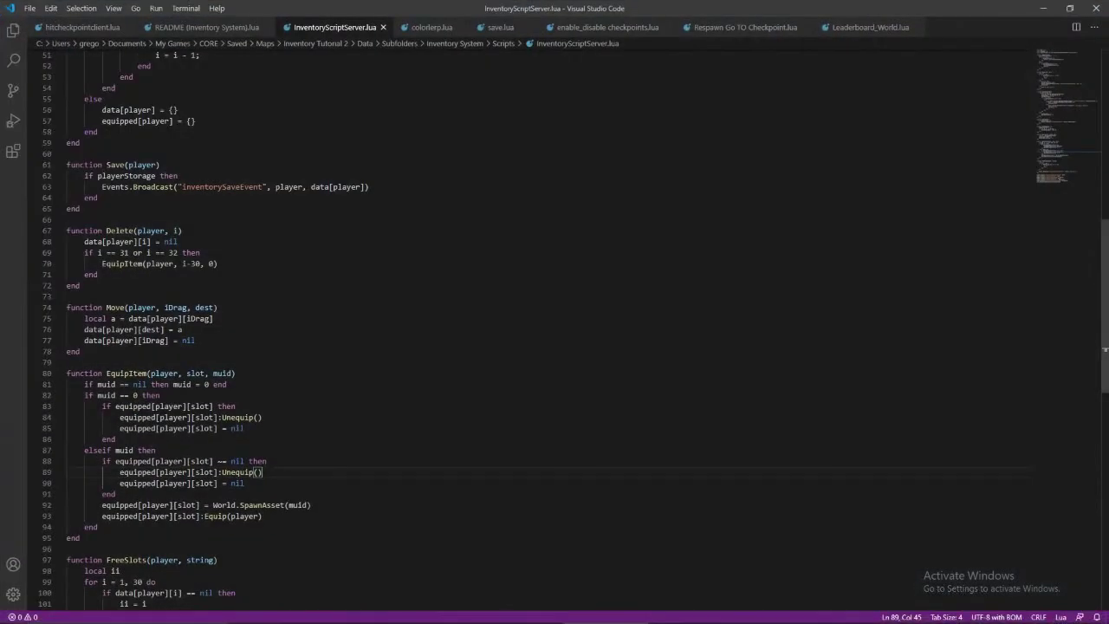
click(225, 28)
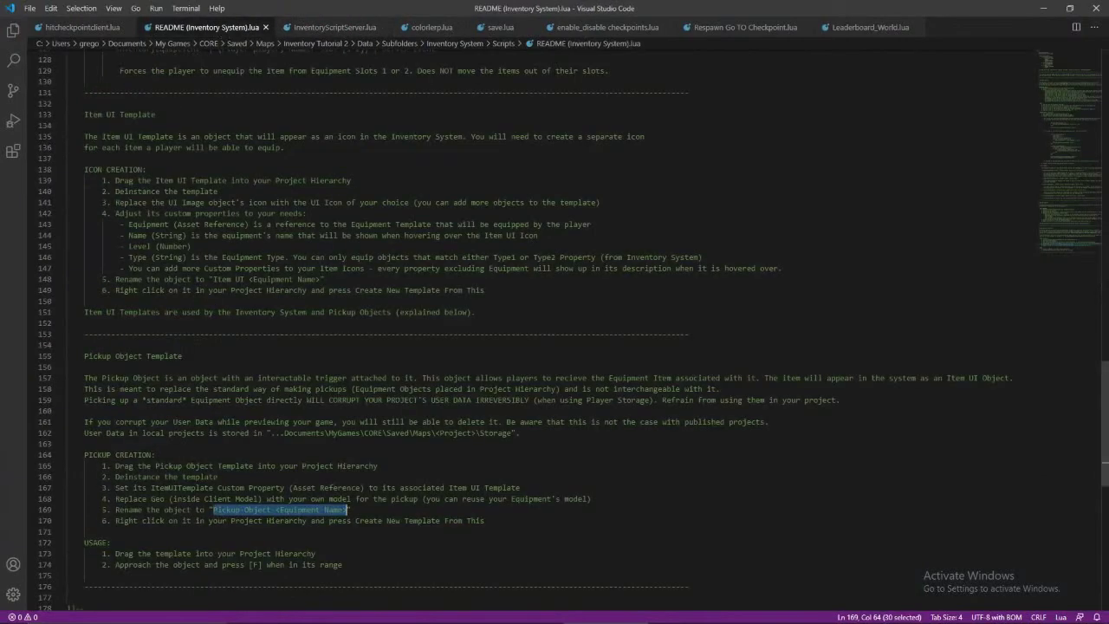
scroll(554, 312, down, 8)
scroll(554, 312, up, 15)
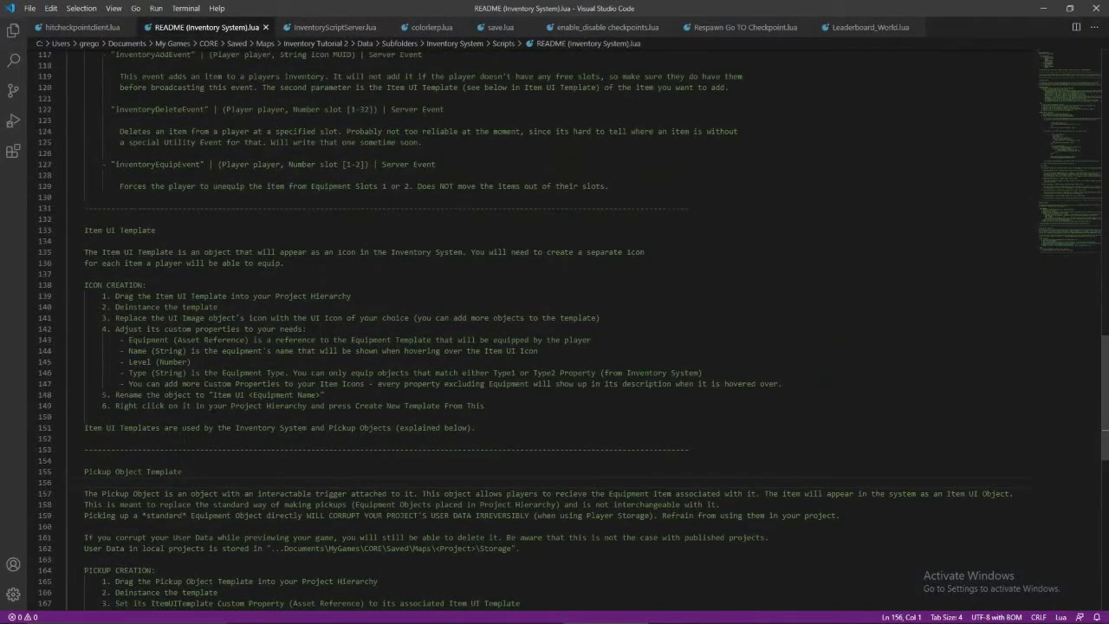
scroll(554, 312, up, 8)
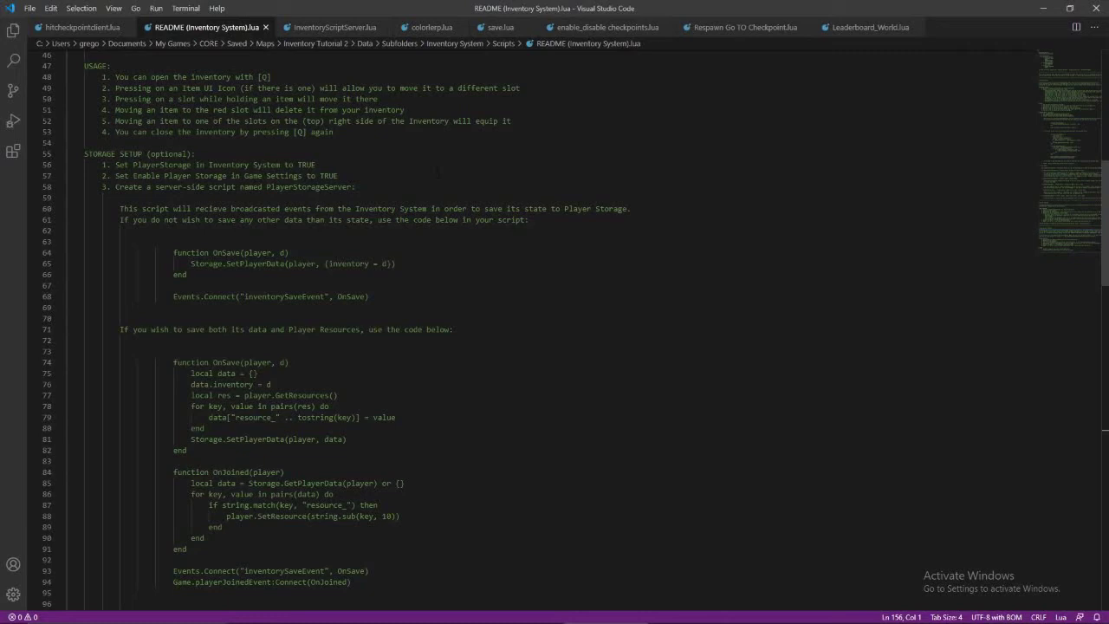
click(1044, 6)
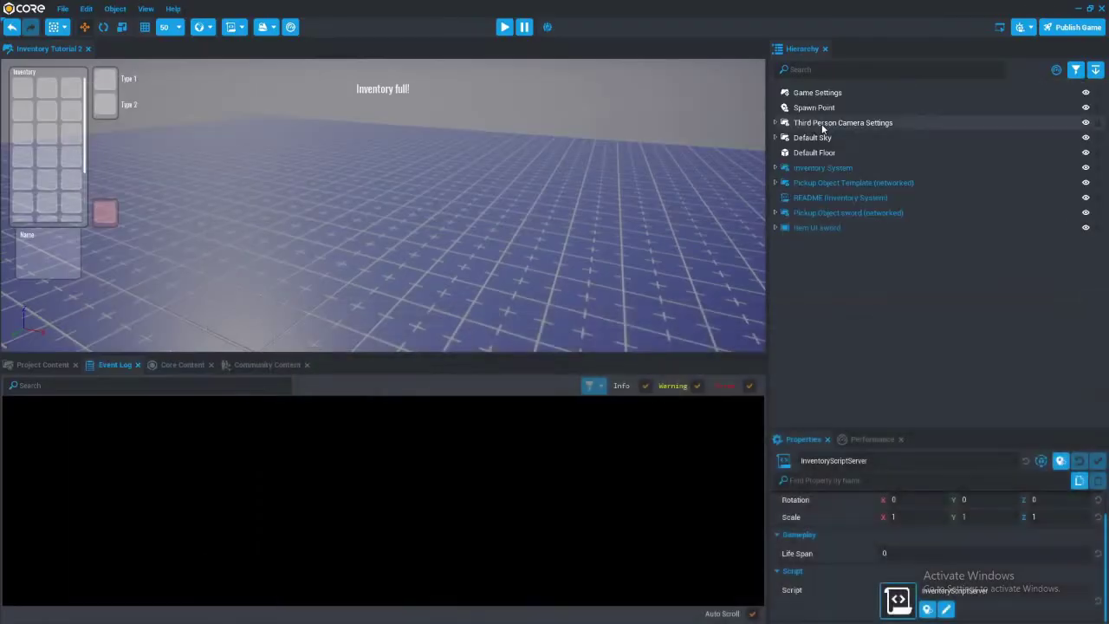
Turn on Enable Player Storage in Game Settings.
click(824, 92)
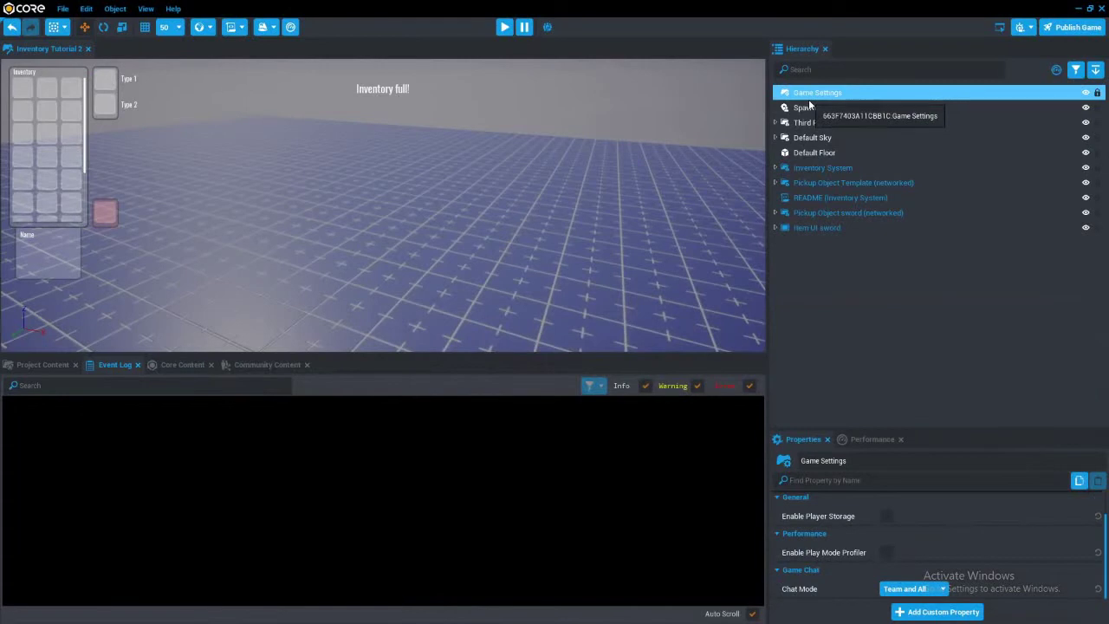
click(887, 516)
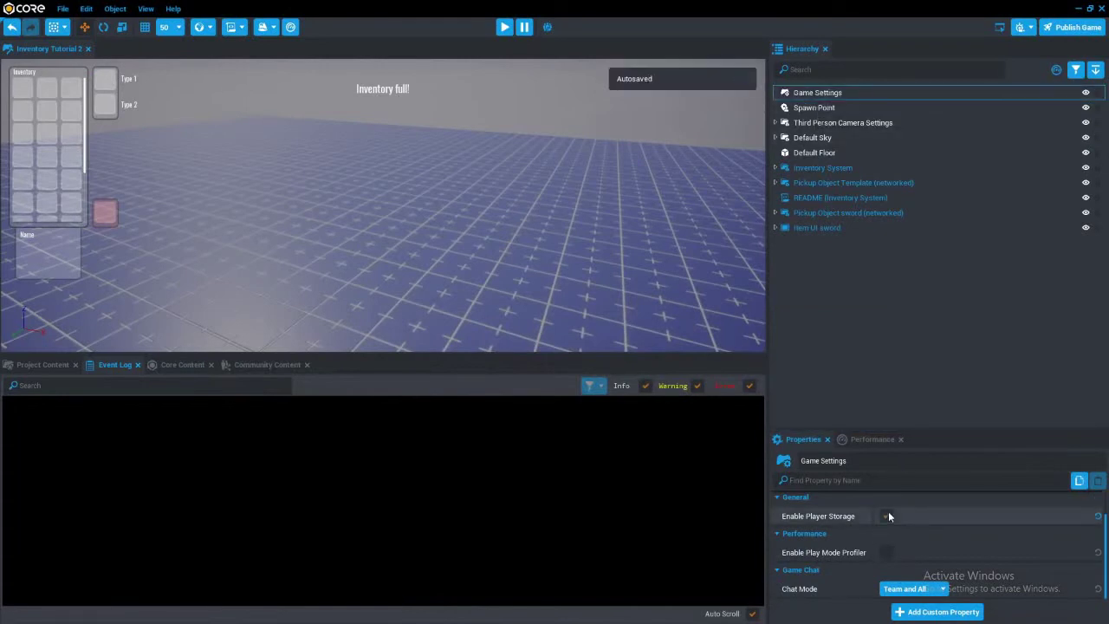
Check the README's storage setup in Visual Studio Code, then create a new script named PlayerStorageServer in Core.
click(242, 30)
key(super)
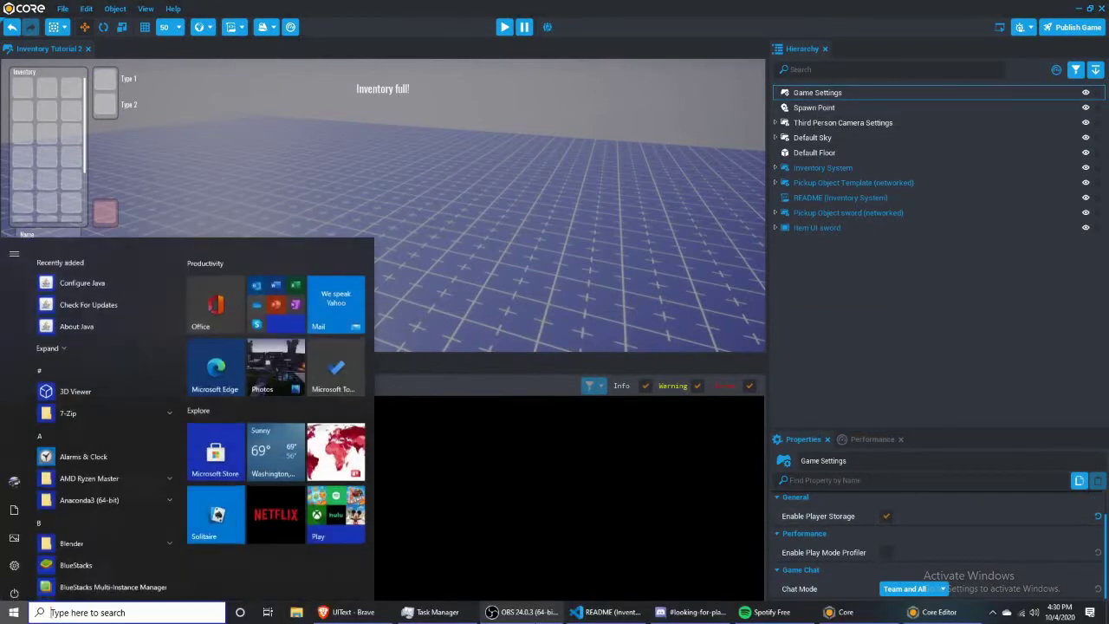
mouse_move(693, 612)
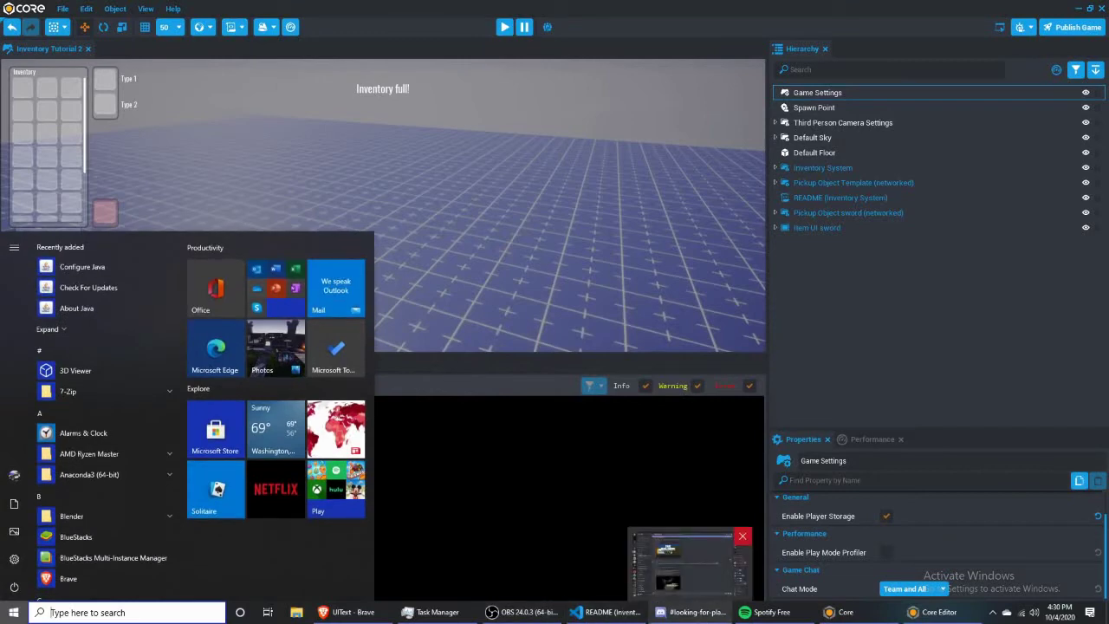
click(606, 612)
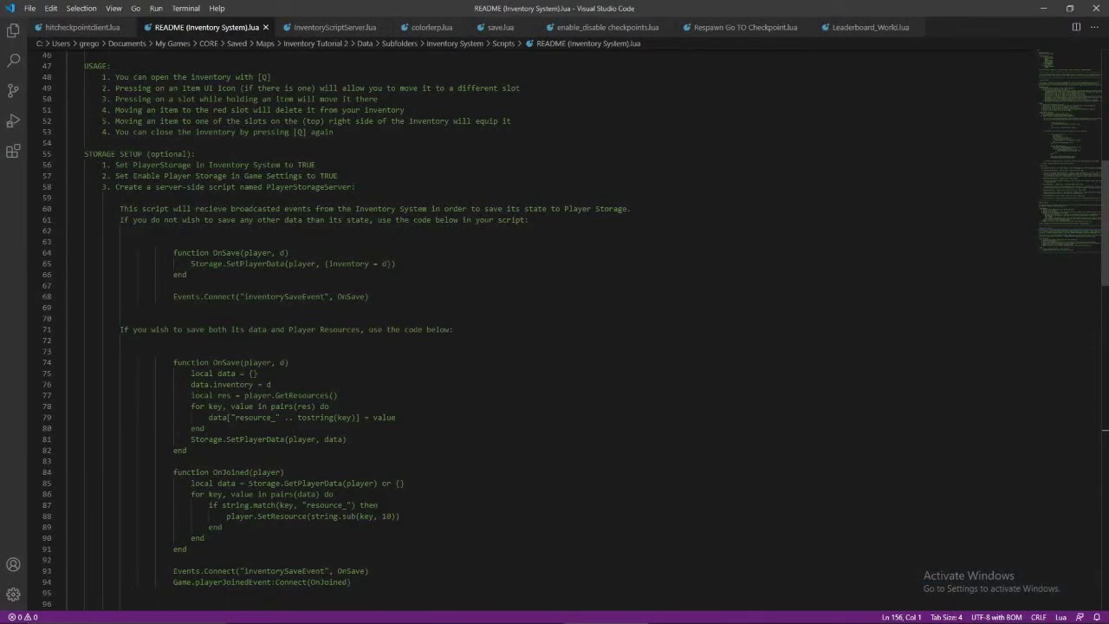
click(1043, 8)
click(232, 27)
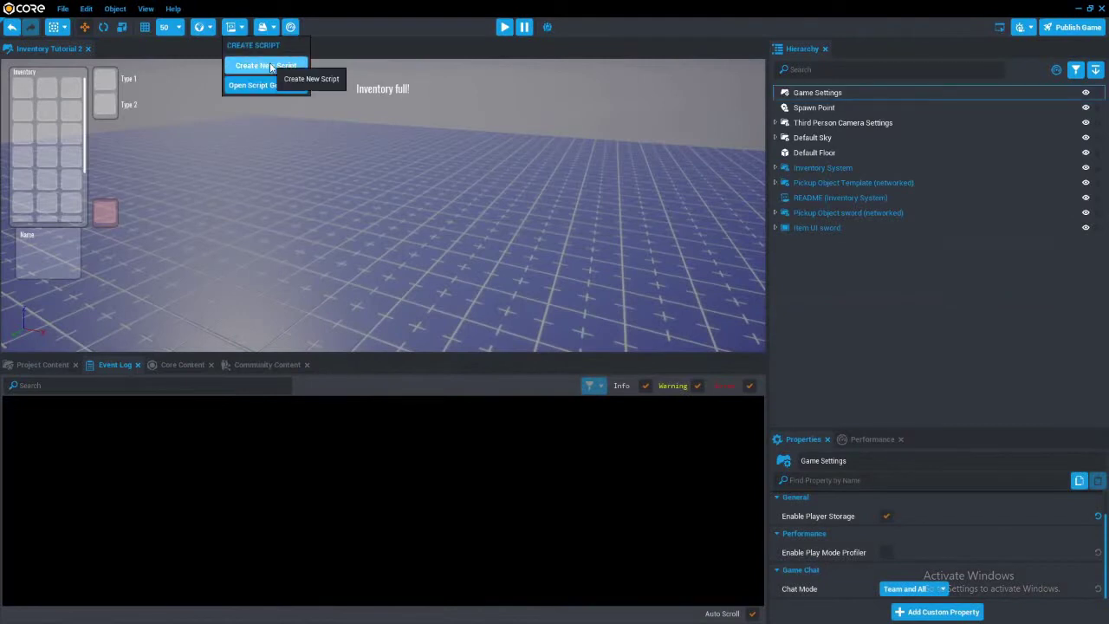
click(272, 65)
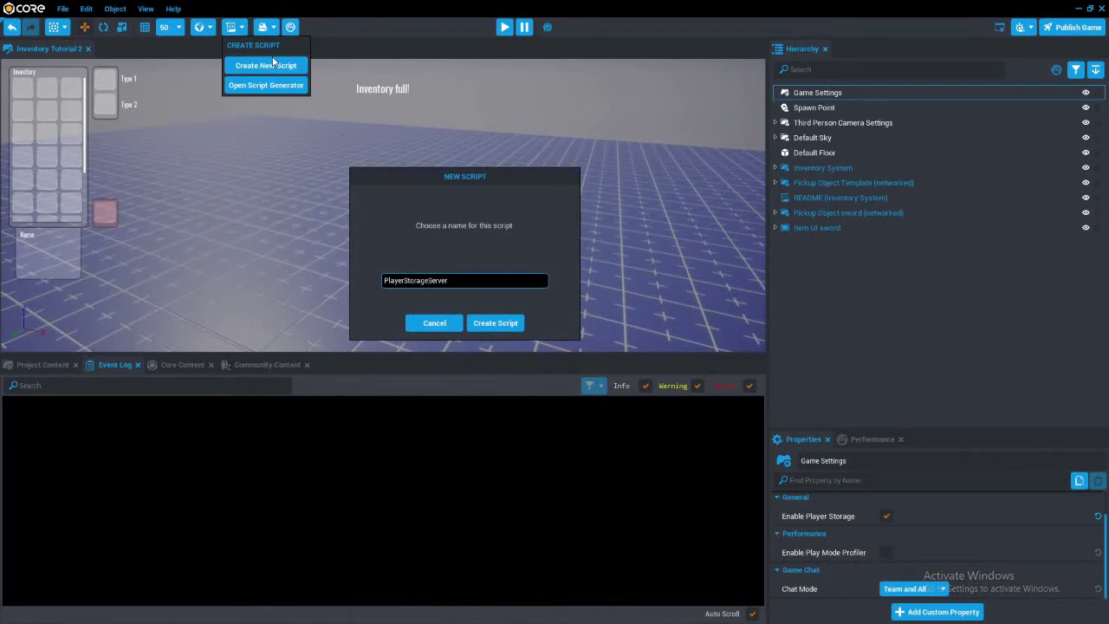
key(Return)
Review the README's PlayerStorageServer code instructions in Visual Studio Code and return to Core.
key(super)
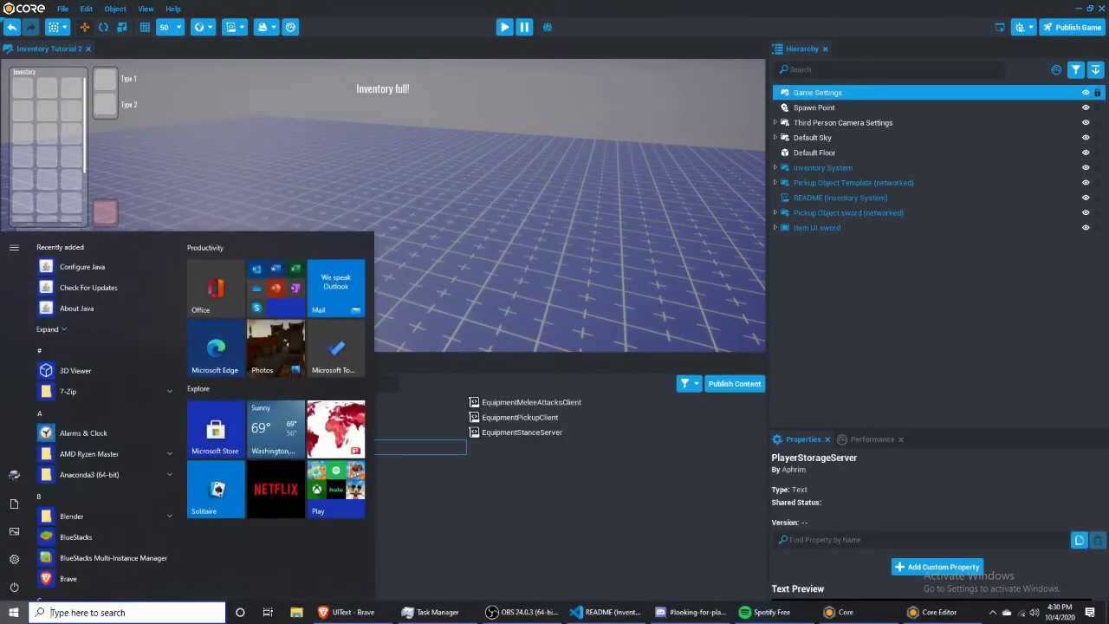
key(super)
key(super)
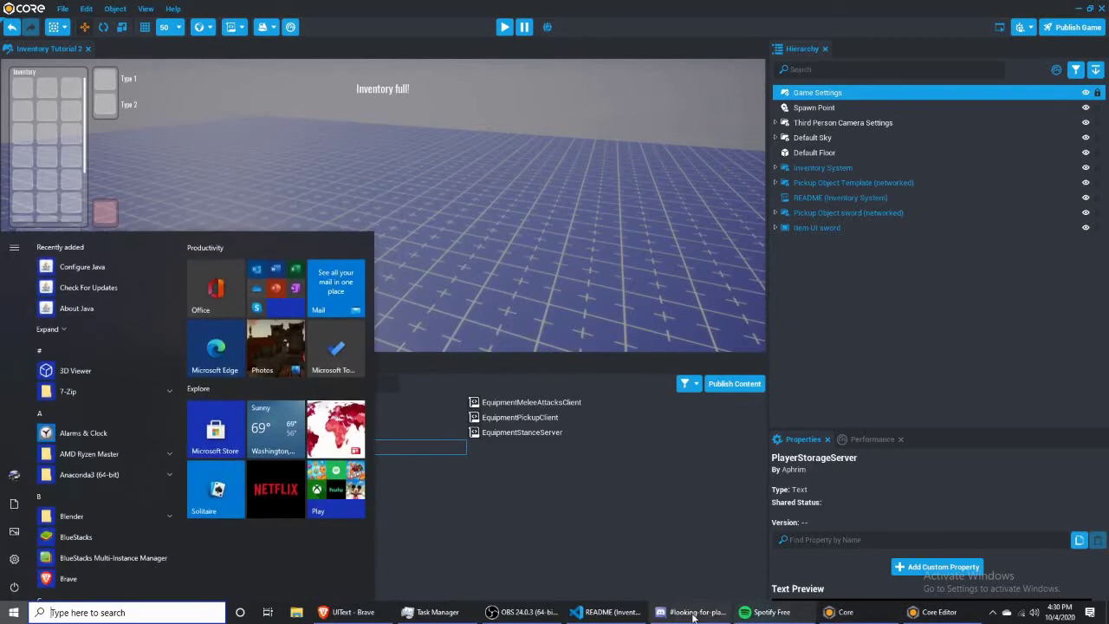
click(598, 612)
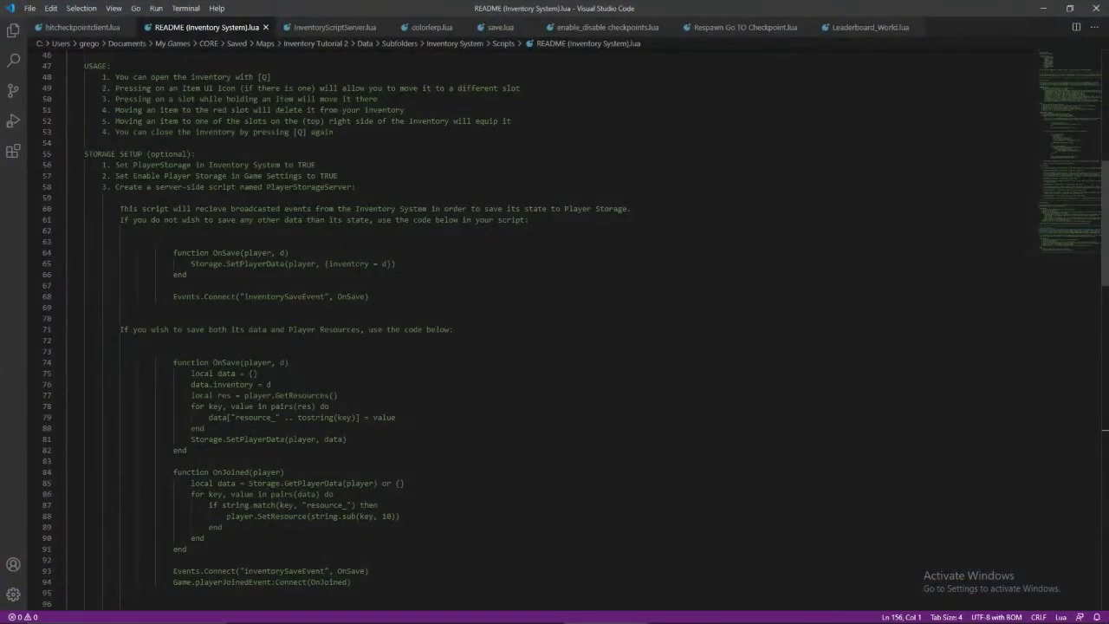
click(1044, 8)
Enable the PlayerStorage custom property on the Inventory System.
click(850, 183)
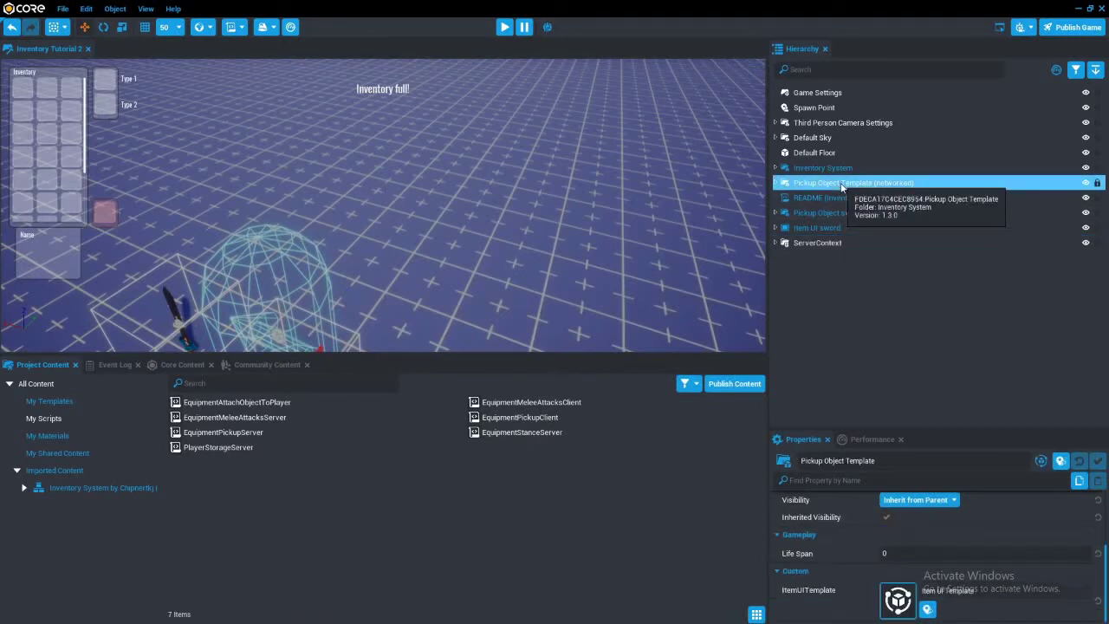
click(832, 167)
scroll(913, 503, up, 4)
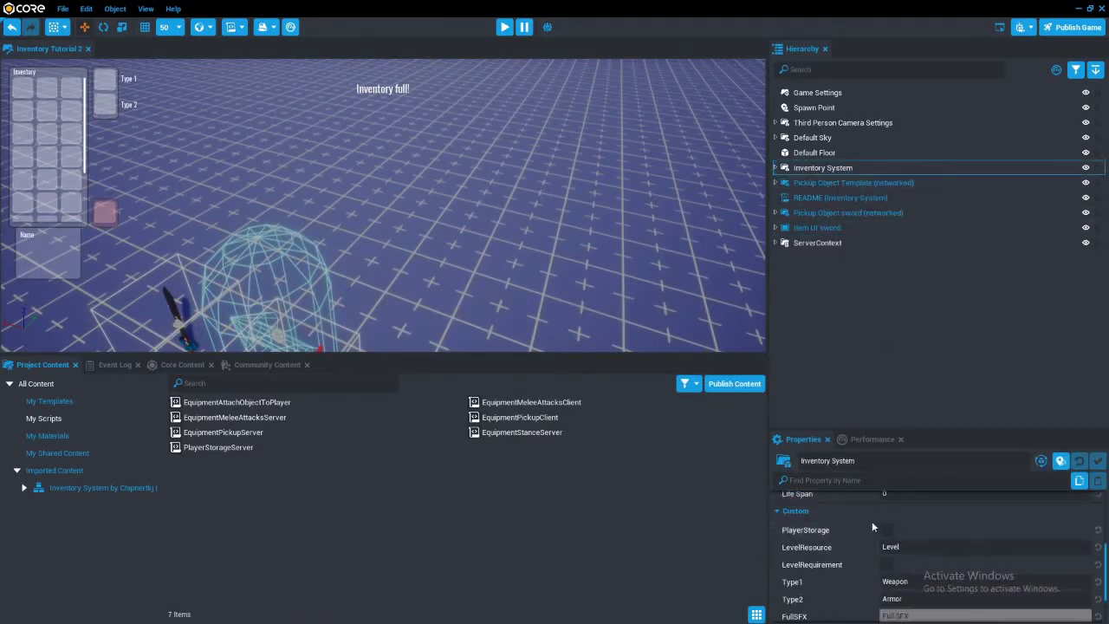
click(886, 529)
Preview the game, pick up the sword, equip it in the Weapon slot, and stop the preview.
click(504, 26)
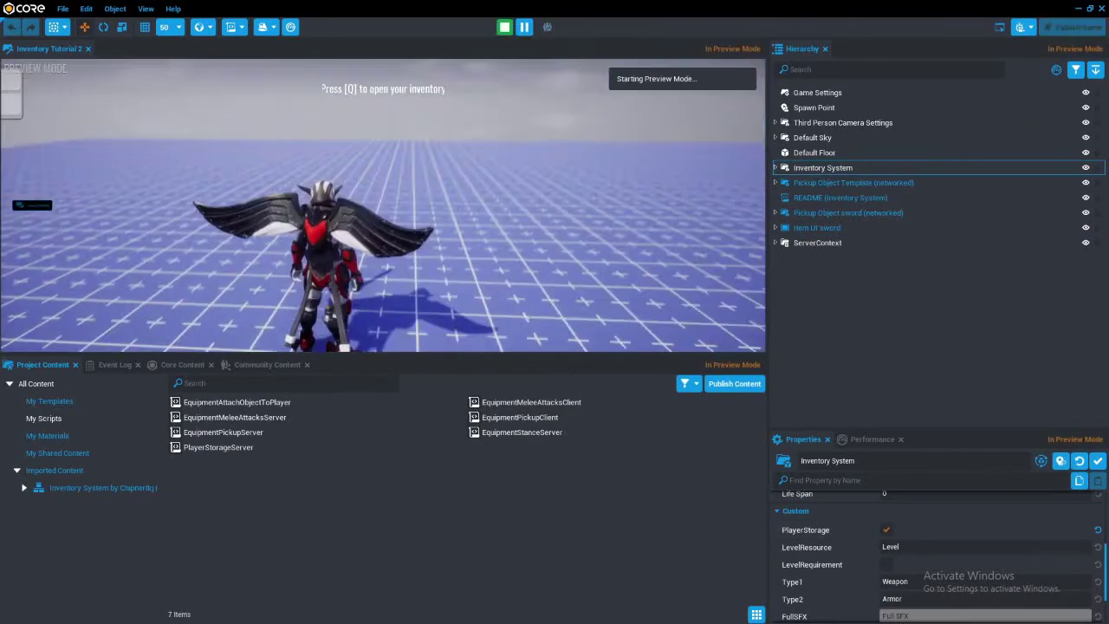
key(q)
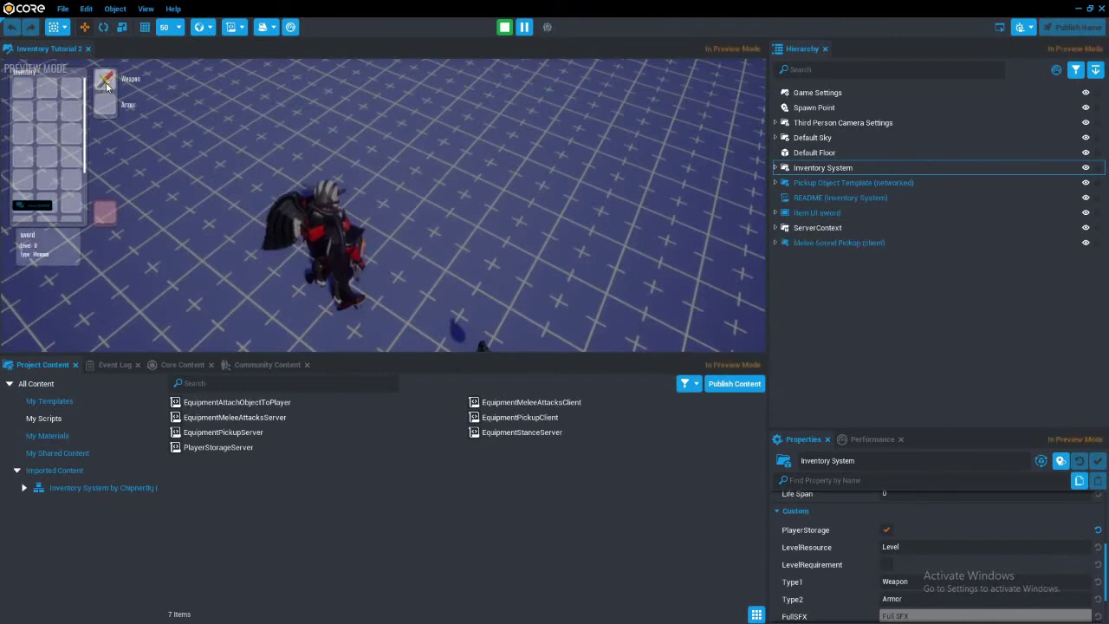
drag(108, 86, 40, 88)
key(equal)
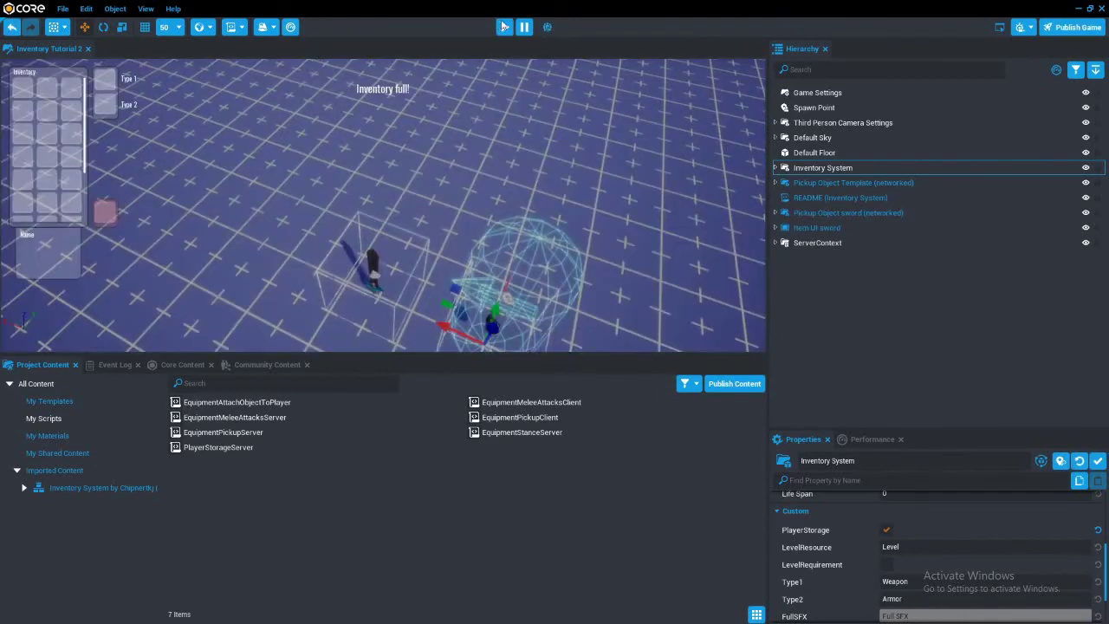
Preview the game again, unequip the saved sword, pick up the Pickup Object Template item, and stop the preview.
click(508, 26)
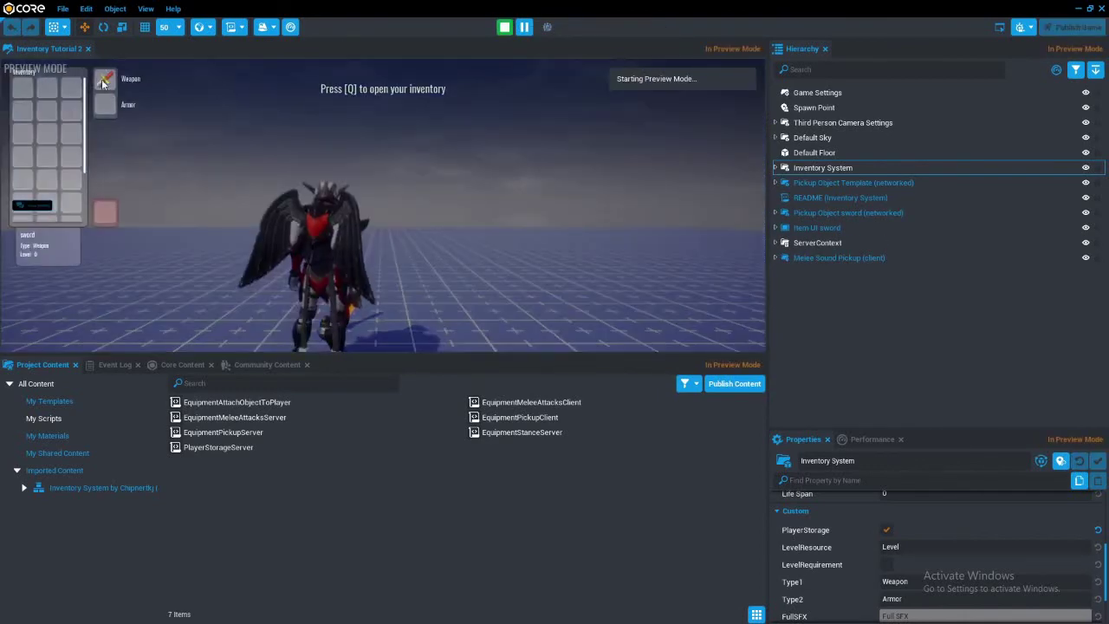
drag(59, 97, 33, 90)
key(q)
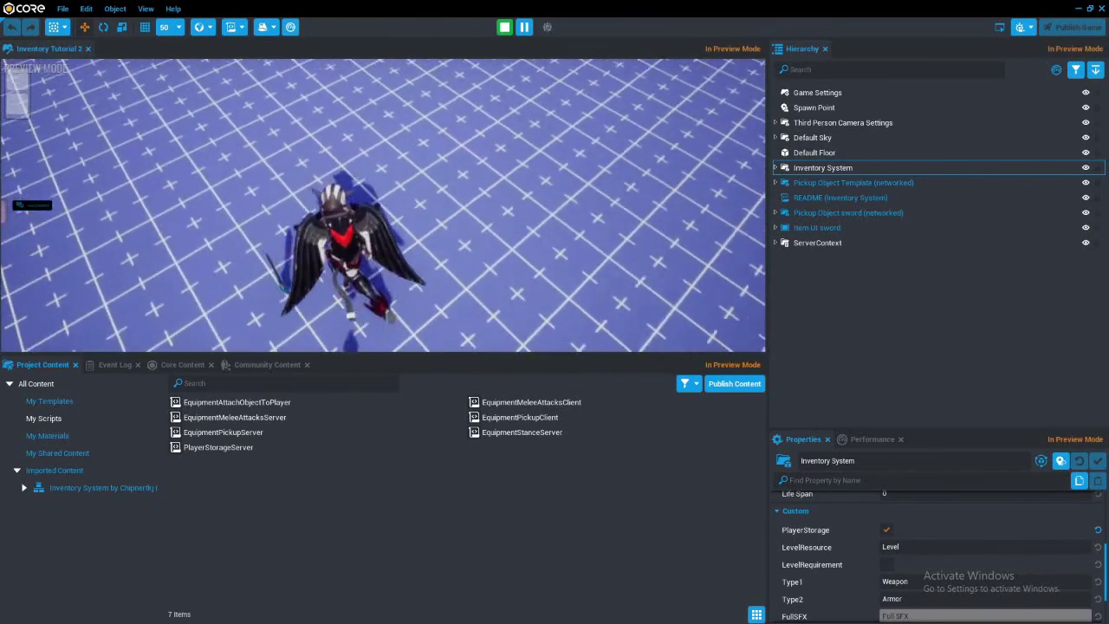
key(w)
key(f)
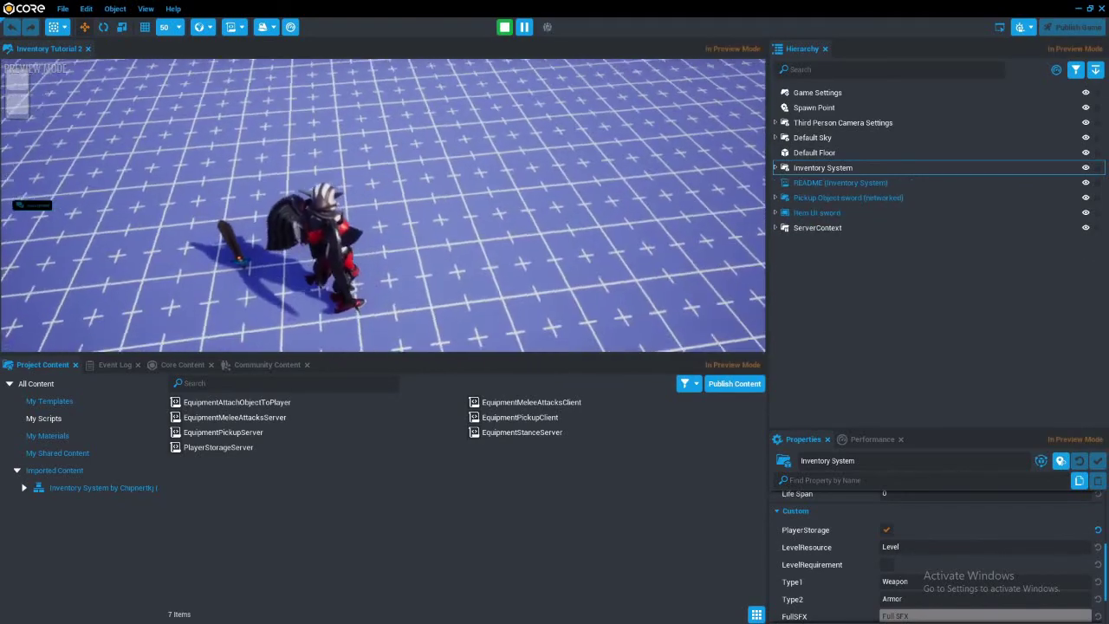
key(i)
key(i)
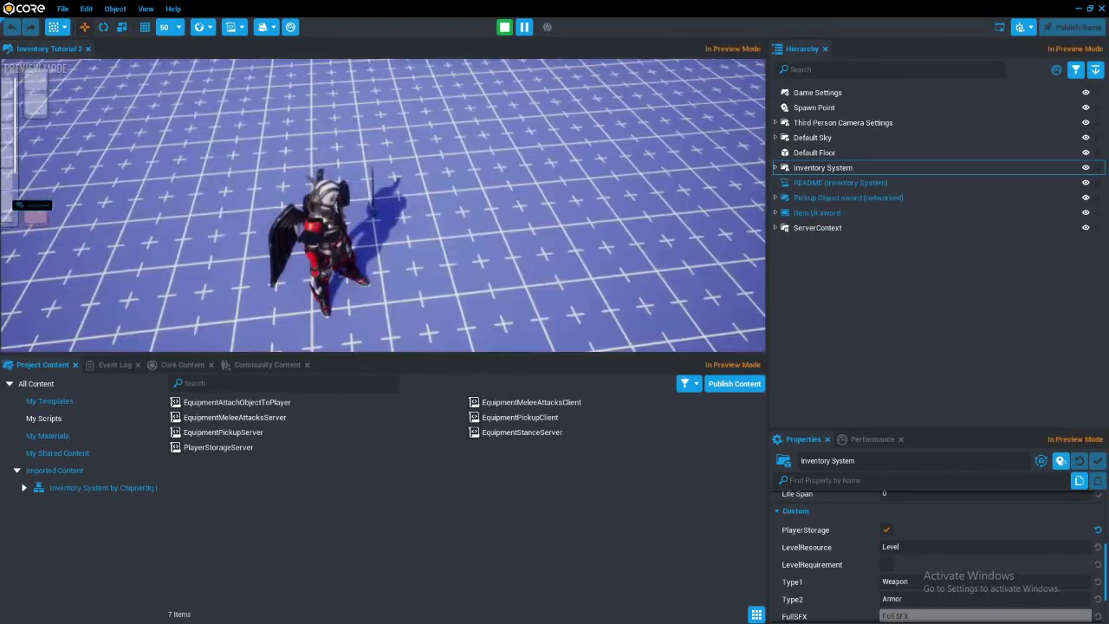
key(Escape)
Restart the preview, equip the star item in the Weapon slot, and stop the preview.
click(502, 29)
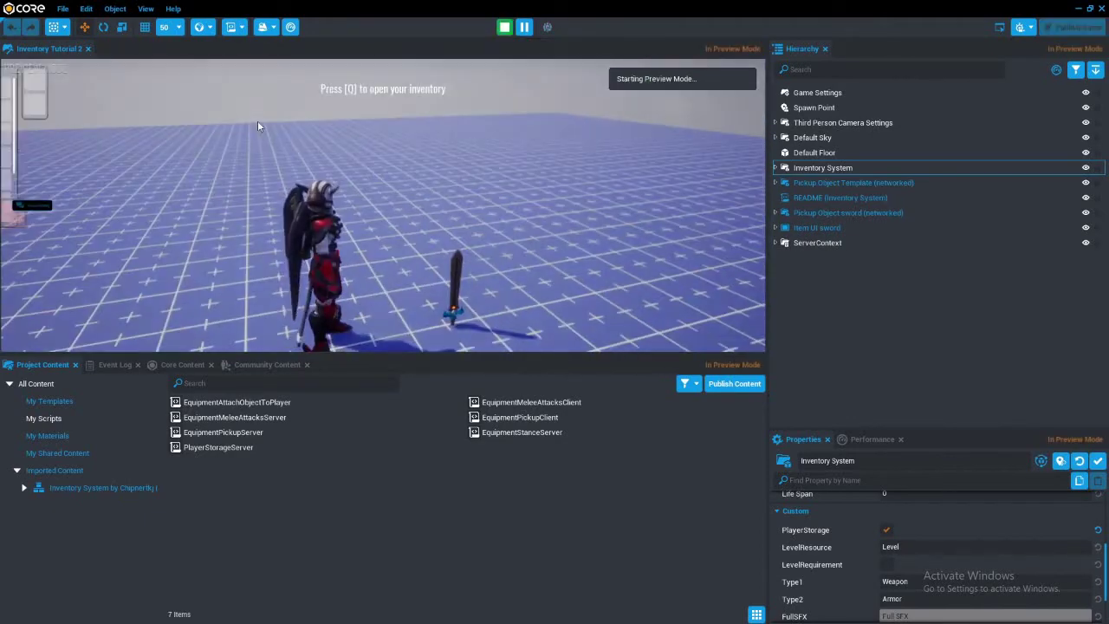
key(q)
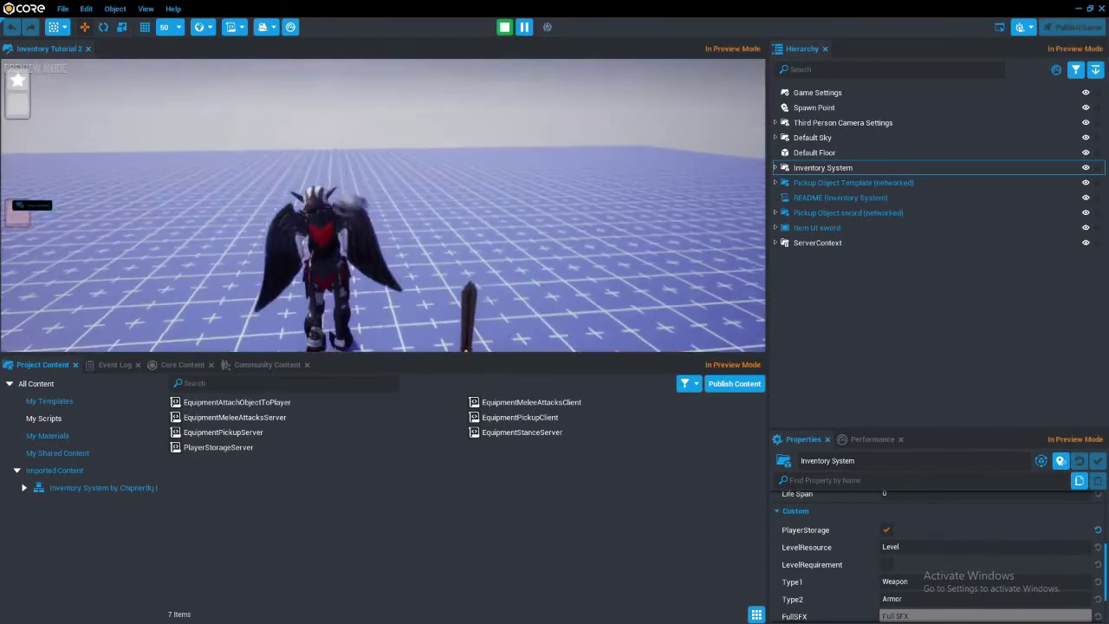
click(216, 119)
key(q)
key(Escape)
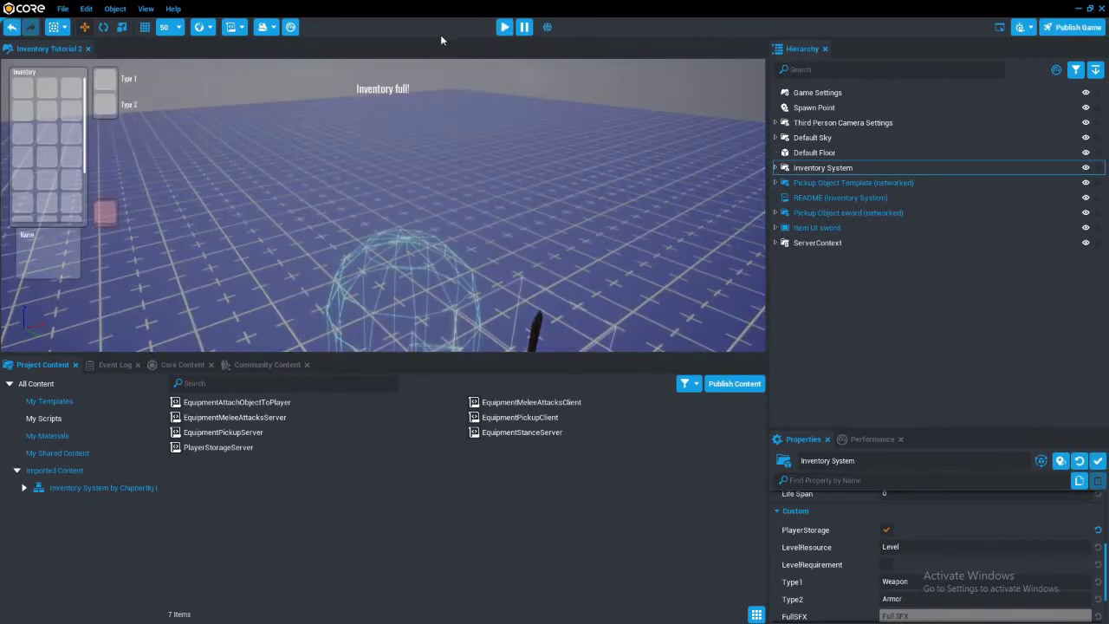
Preview again, swap the sword into the Weapon slot, test its attacks, and restart the preview to check the saved equipment.
click(502, 27)
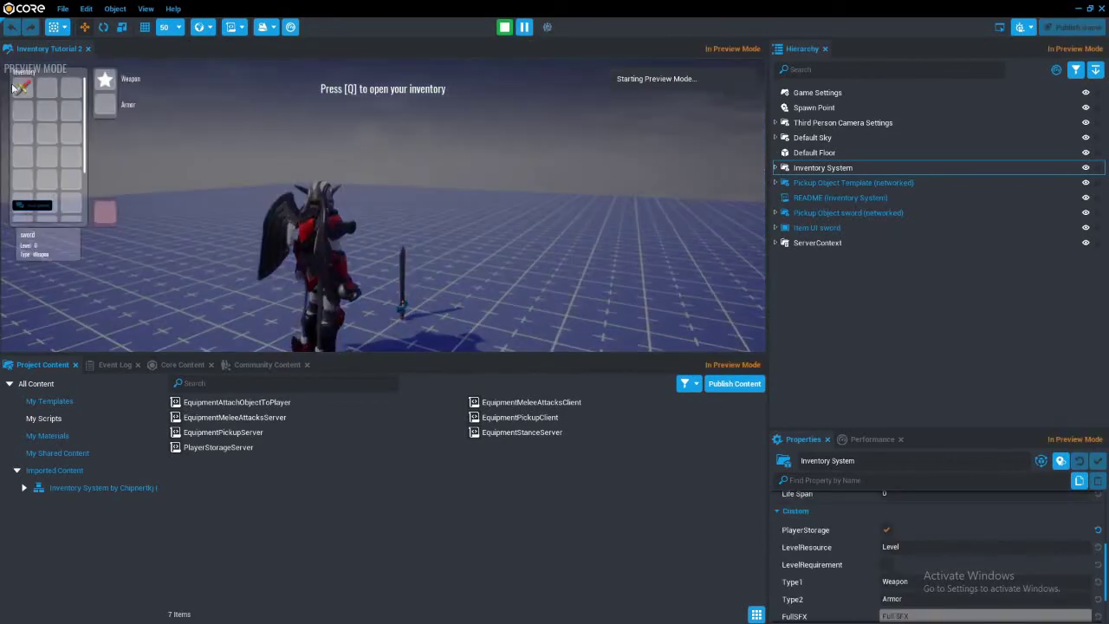
mouse_move(99, 81)
mouse_down()
mouse_move(23, 108)
mouse_move(105, 81)
mouse_up()
key(Tab)
click(36, 109)
click(36, 109)
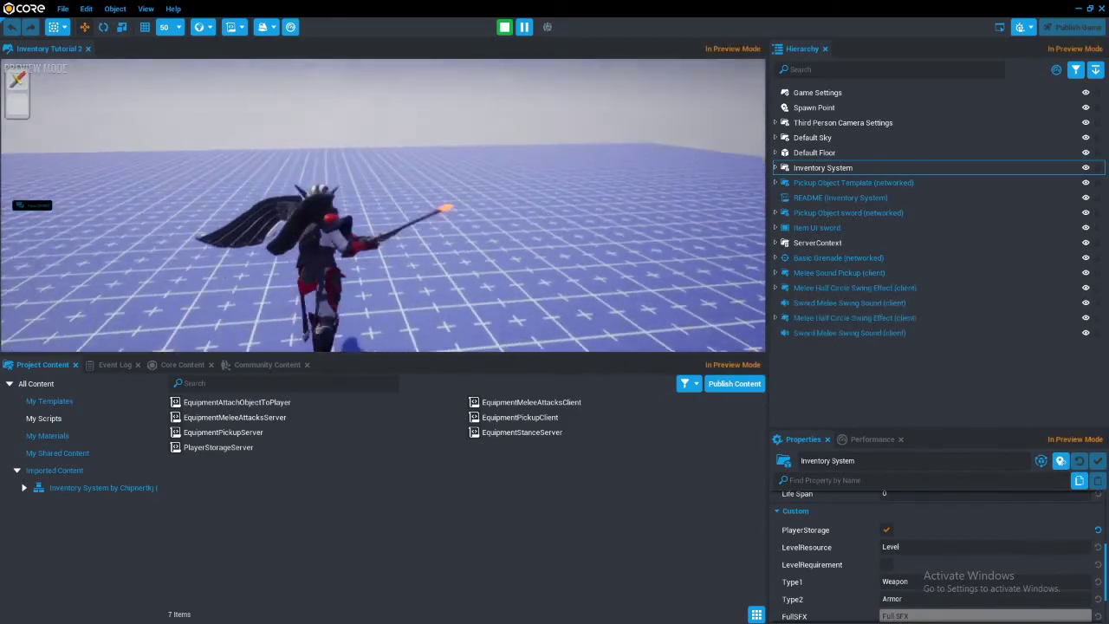
click(504, 27)
click(504, 27)
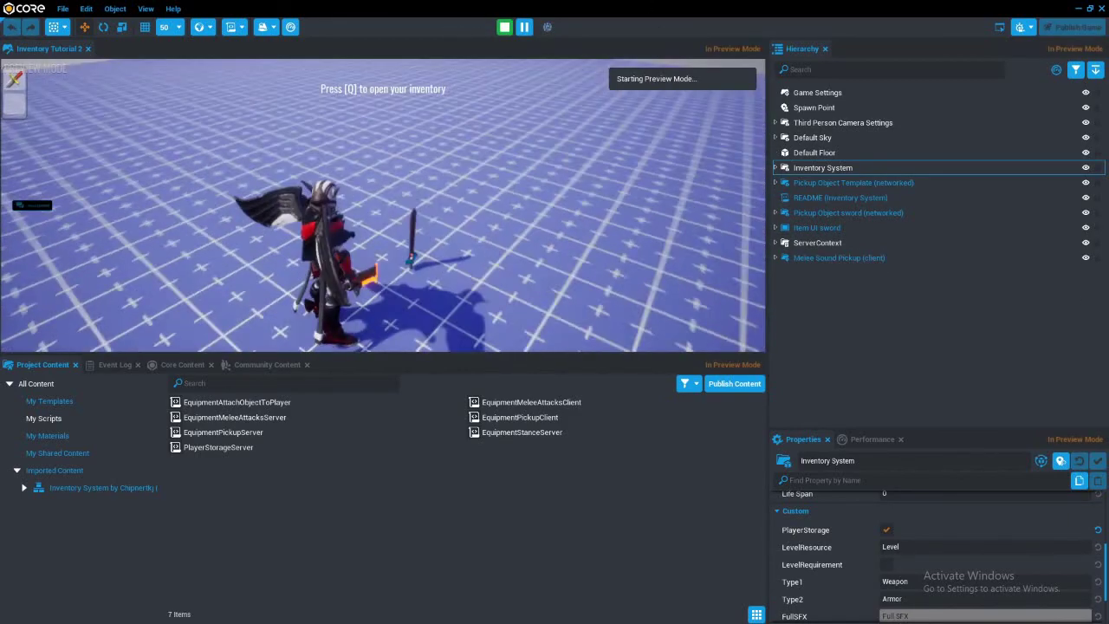